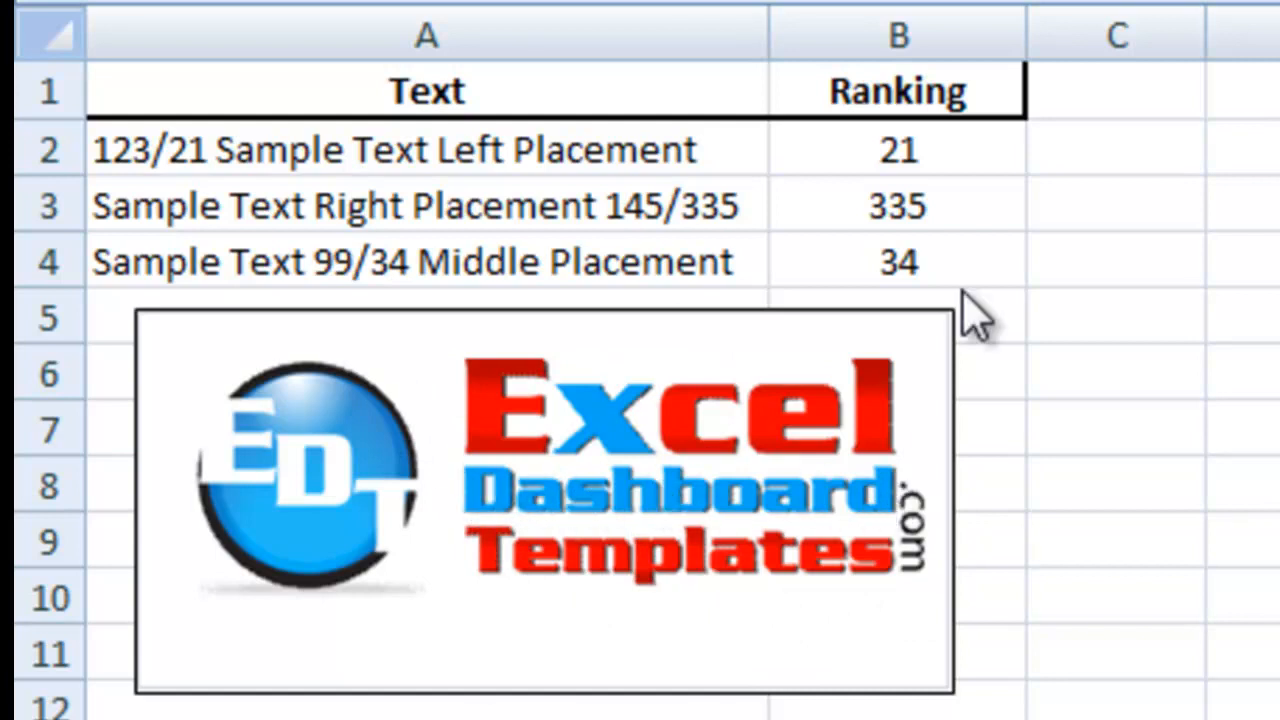
Step: Review the sample texts in A2 to A4, comparing where the slash-separated numbers sit in each one
left_click(630, 205)
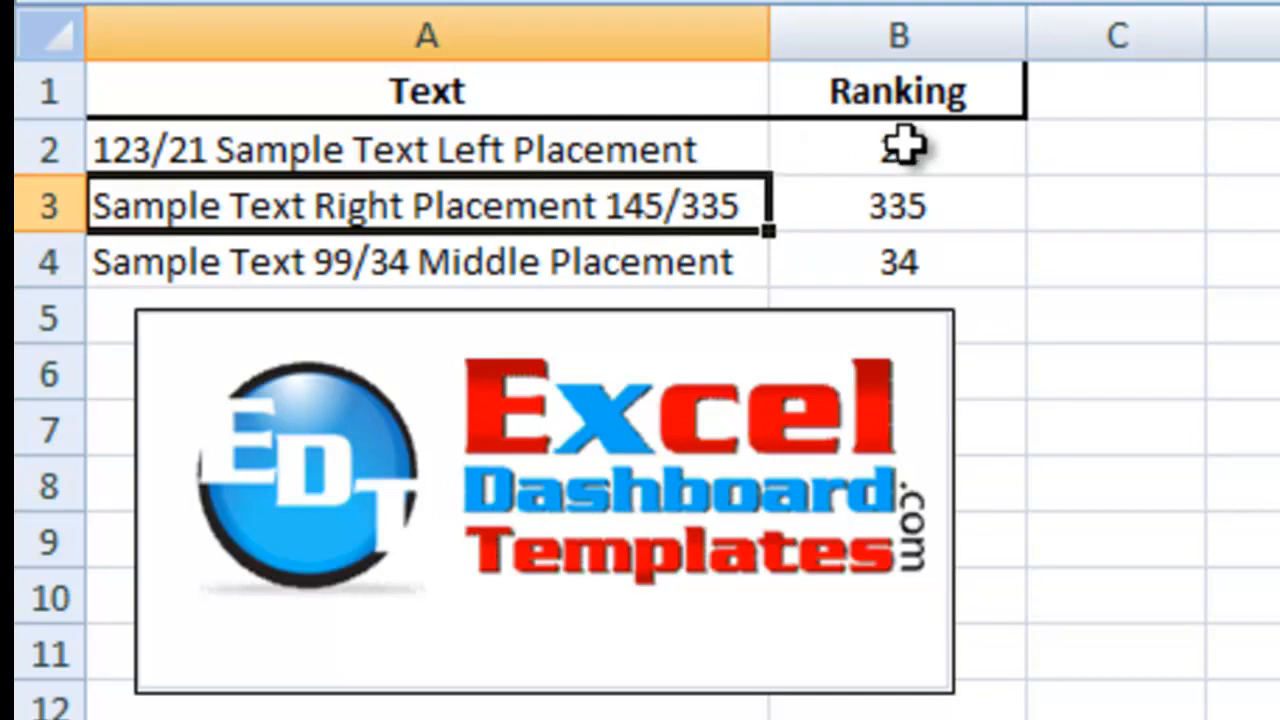
left_click(625, 92)
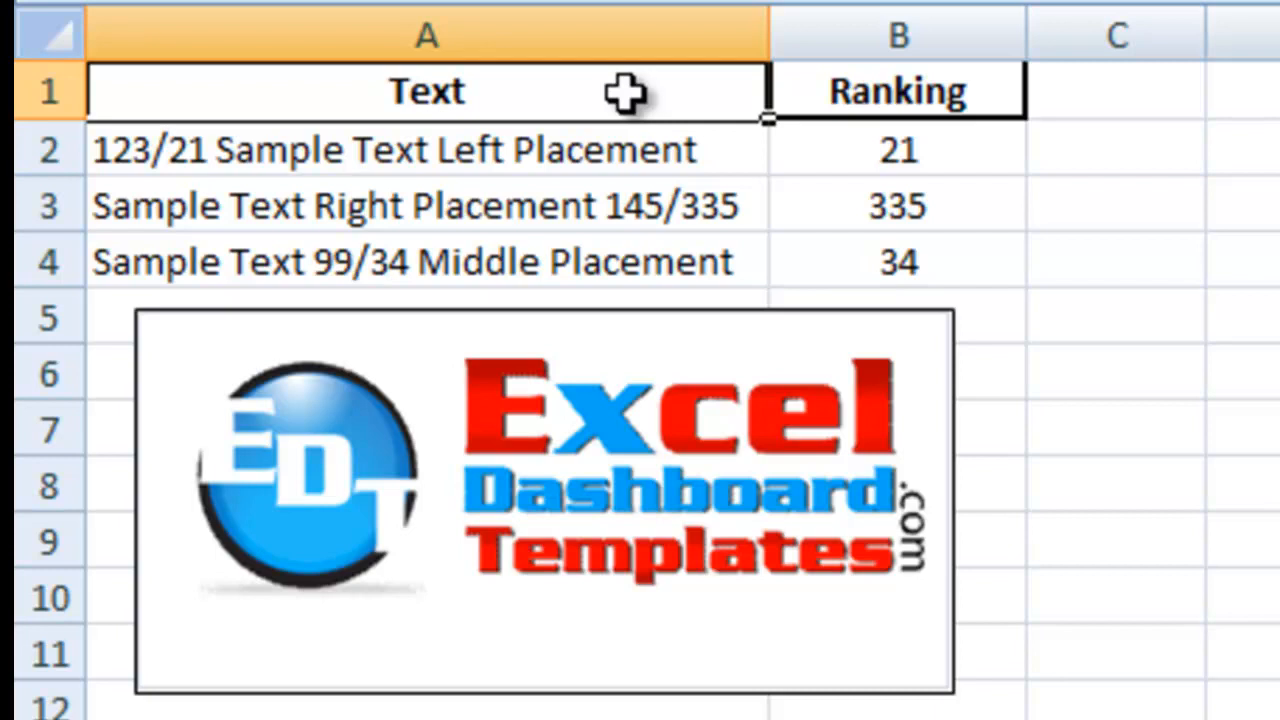
key("Down")
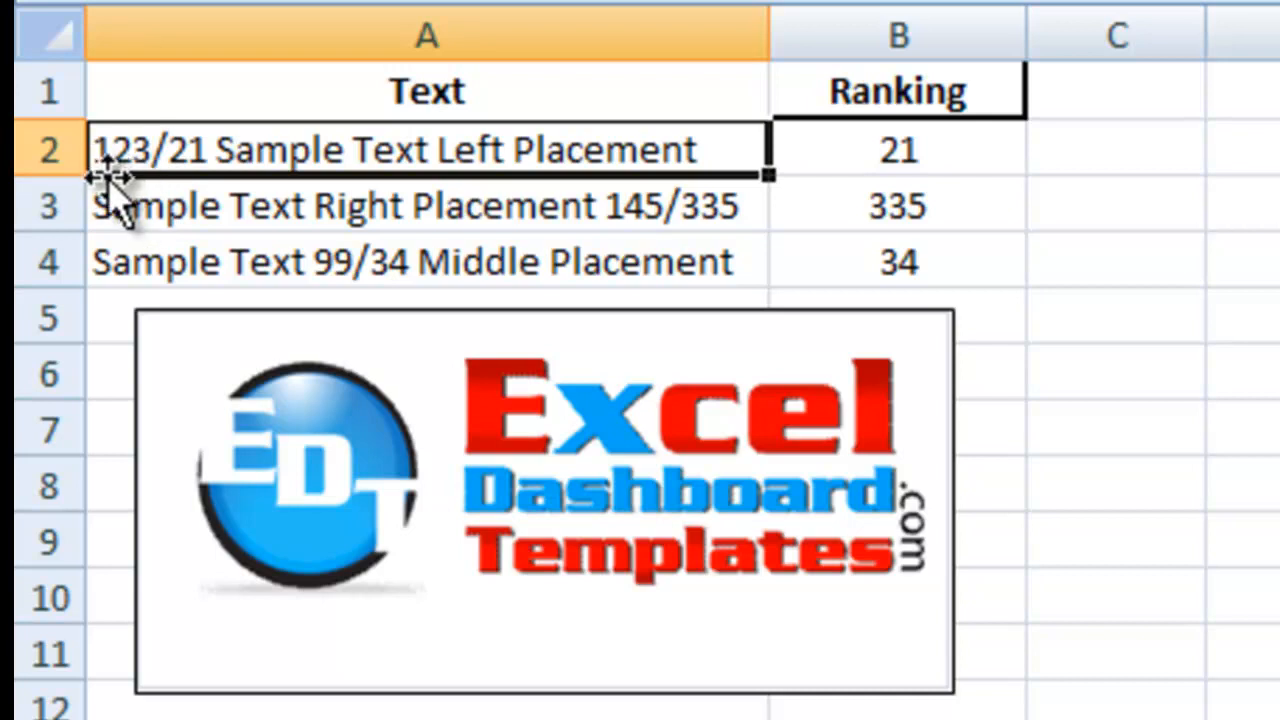
left_click(194, 203)
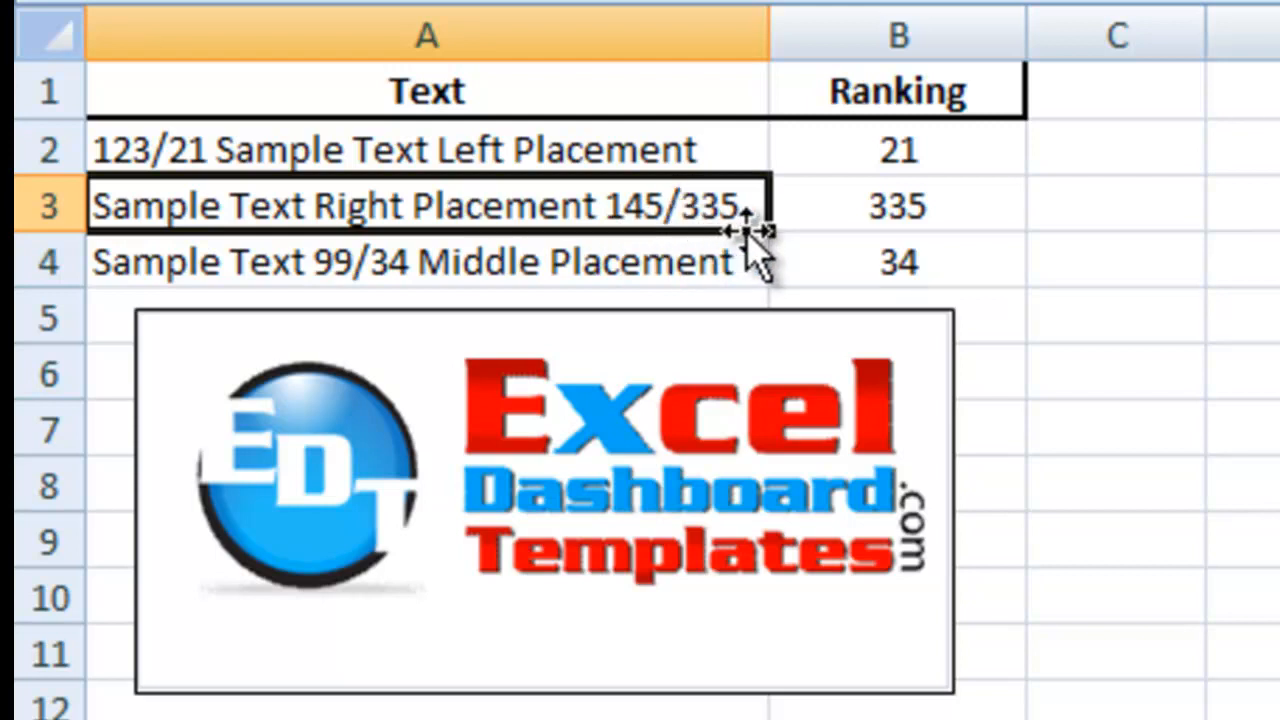
left_click(466, 257)
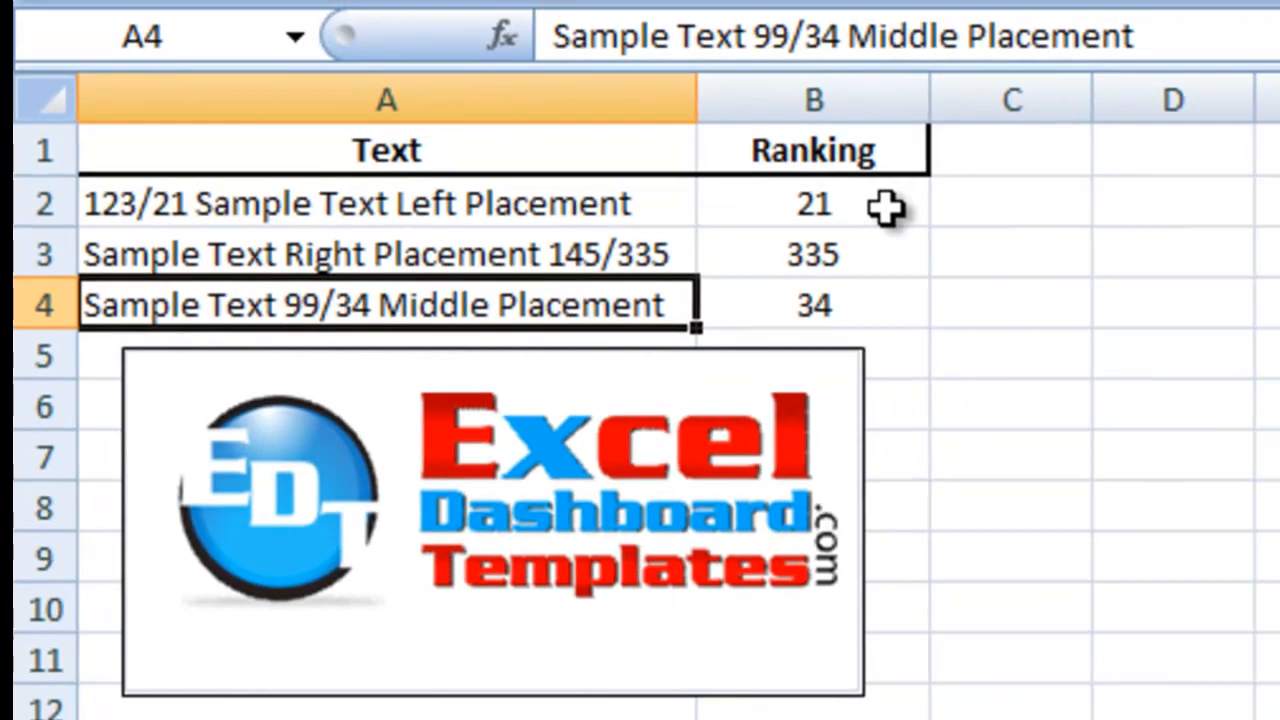
Step: Examine the FIND, MID and VALUE parts of the ranking formula in B2, leaving the formula as it is
left_click(886, 207)
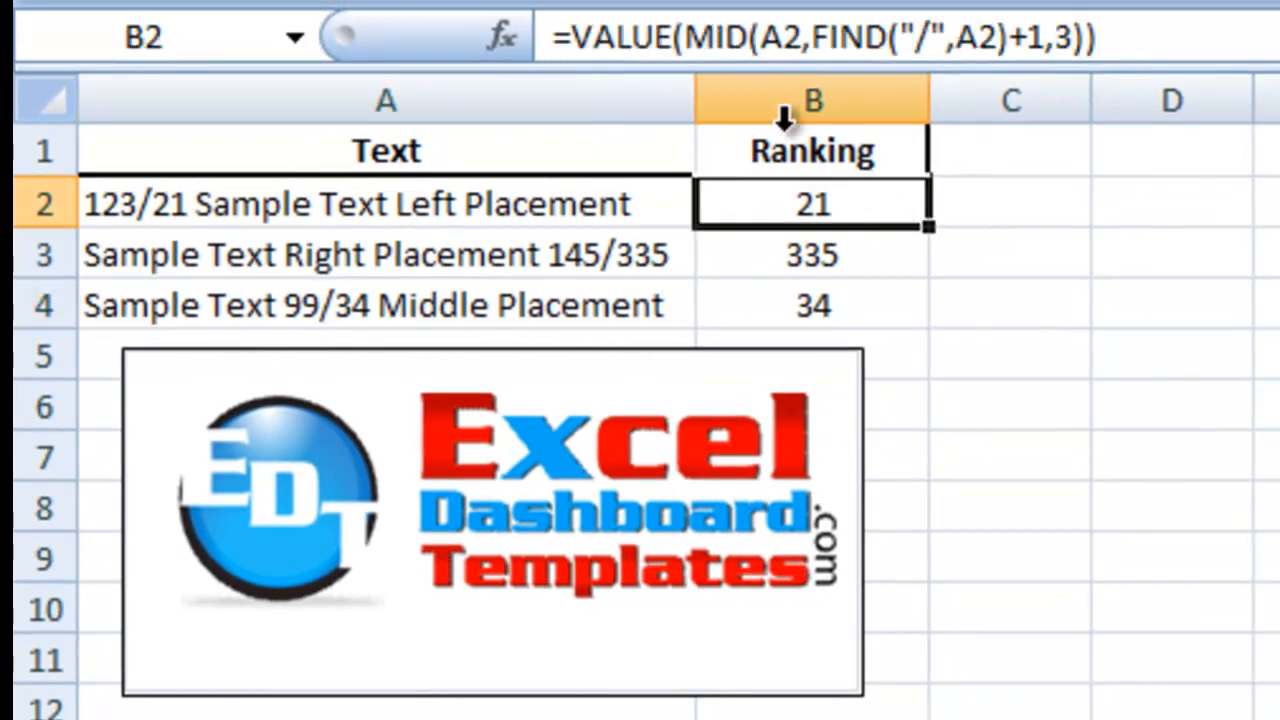
left_click(815, 42)
left_click_drag(812, 42, 1000, 40)
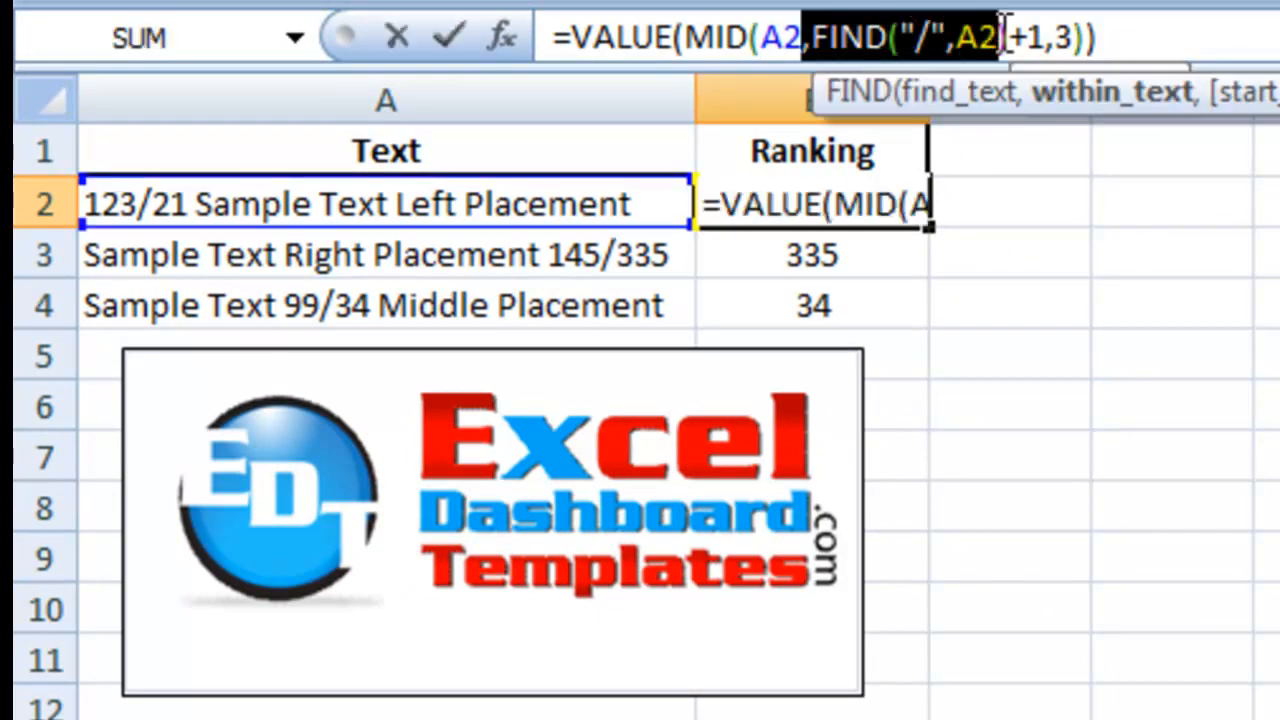
left_click_drag(685, 38, 785, 38)
left_click_drag(573, 38, 678, 40)
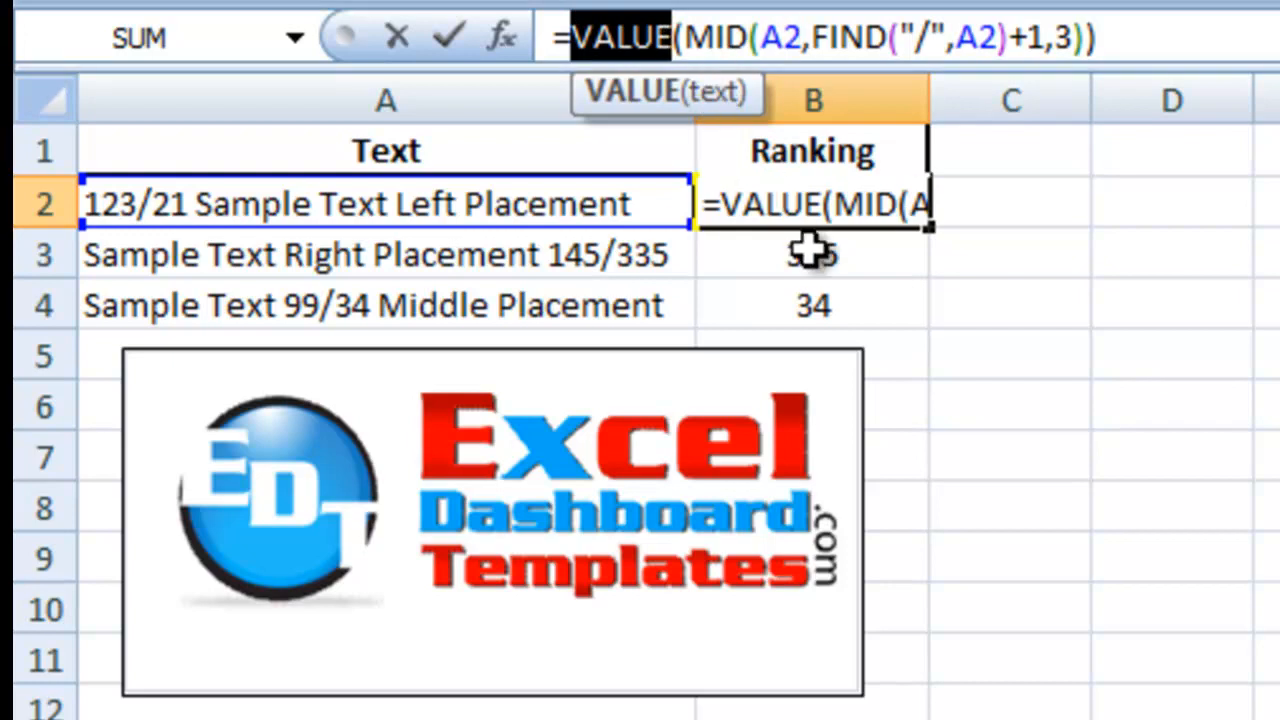
key("ctrl+Return")
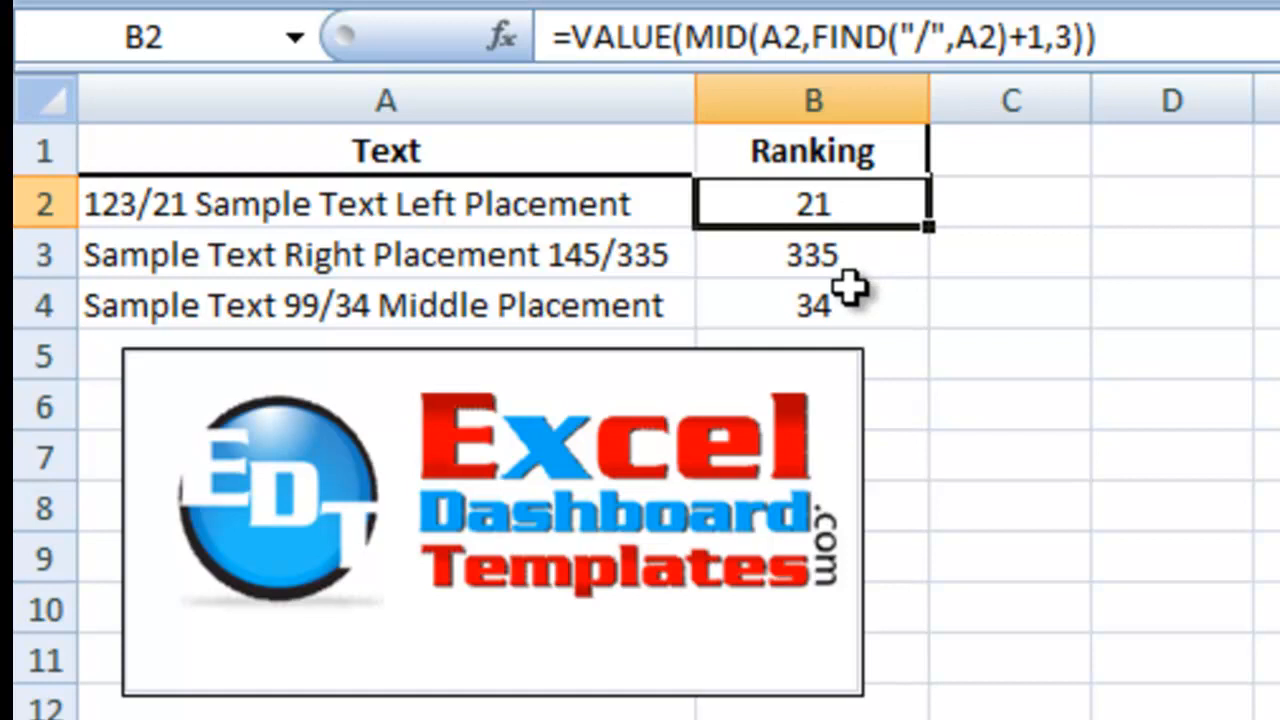
Step: Enter =FIND("/",A2) in C2 to locate the slash in the first text
left_click(990, 210)
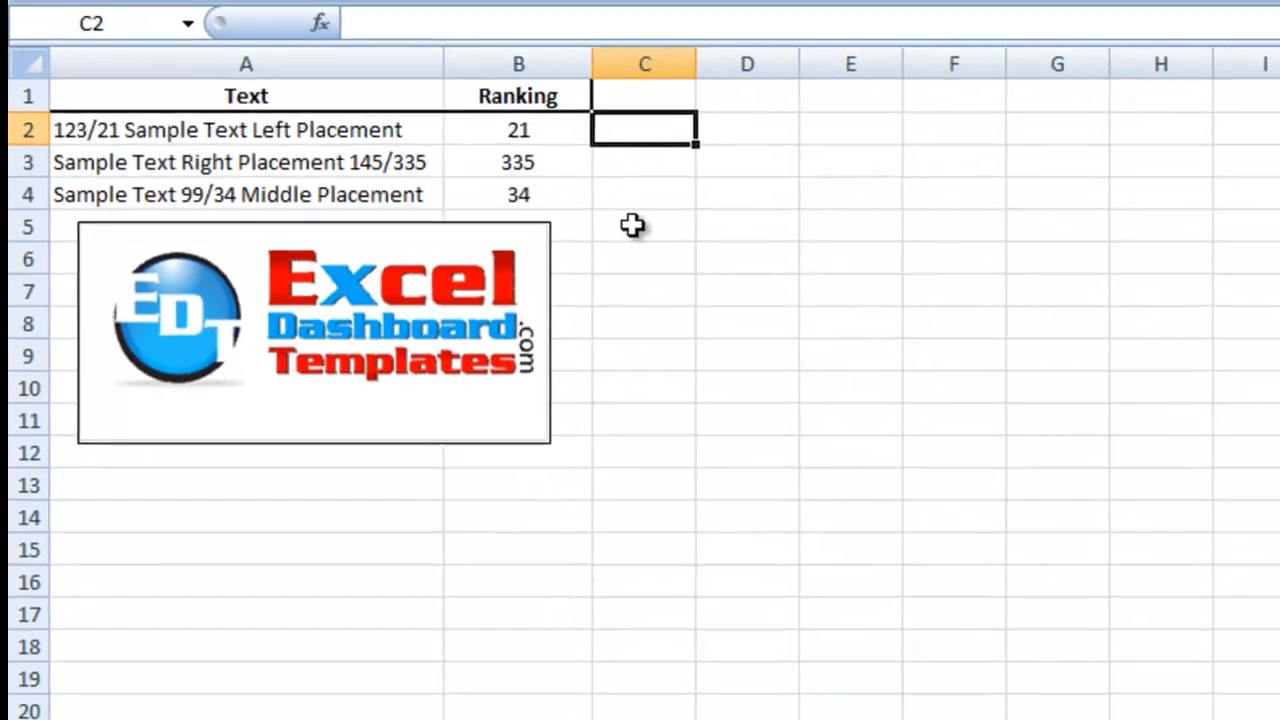
type("=find")
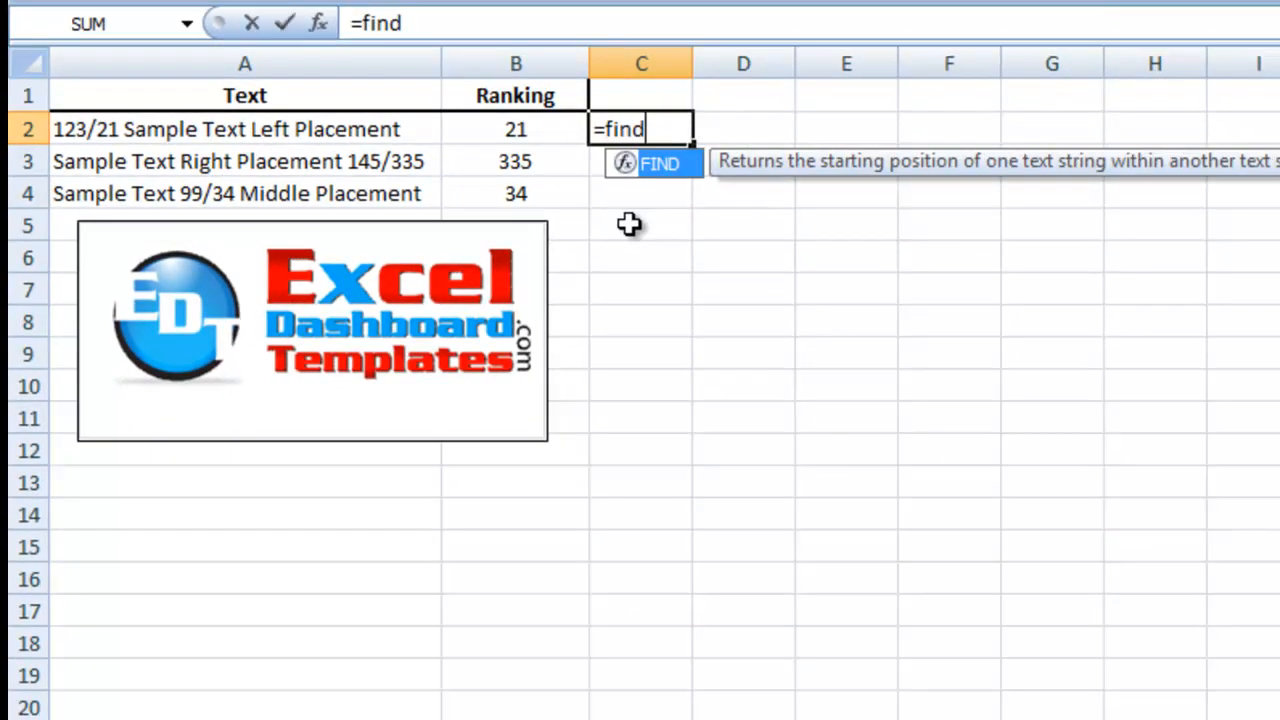
type("(")
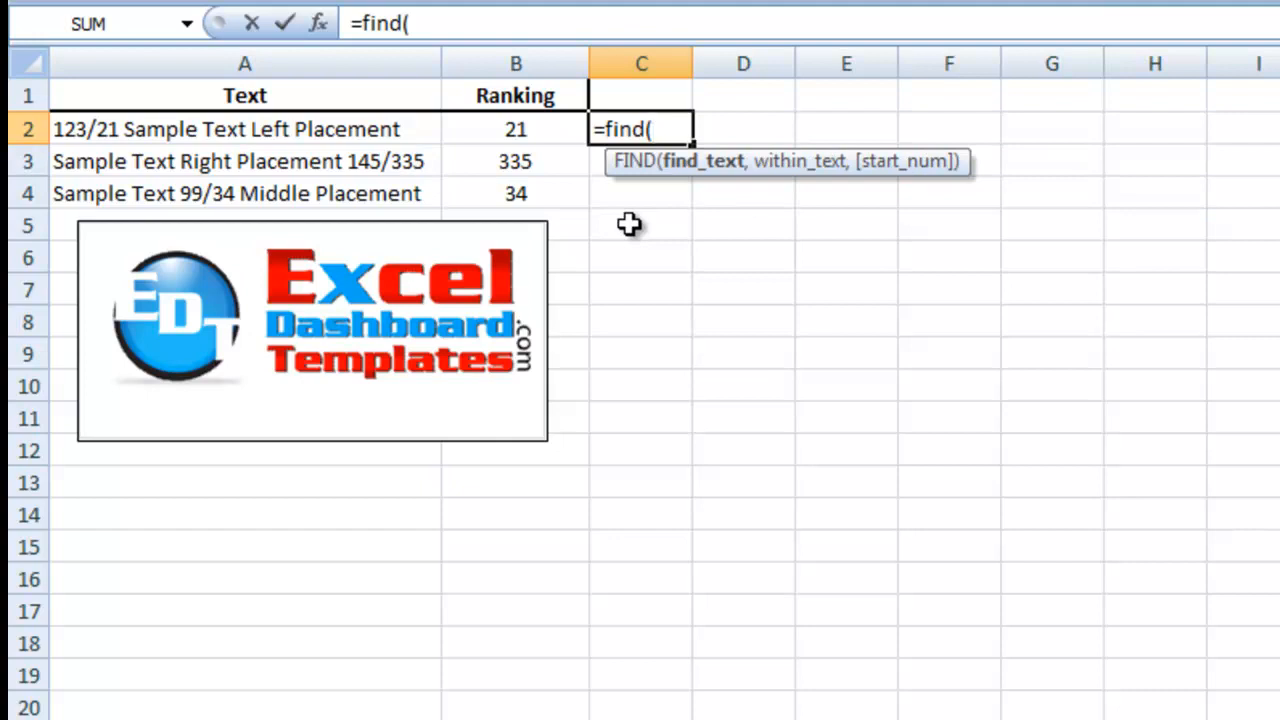
type("\"/\",")
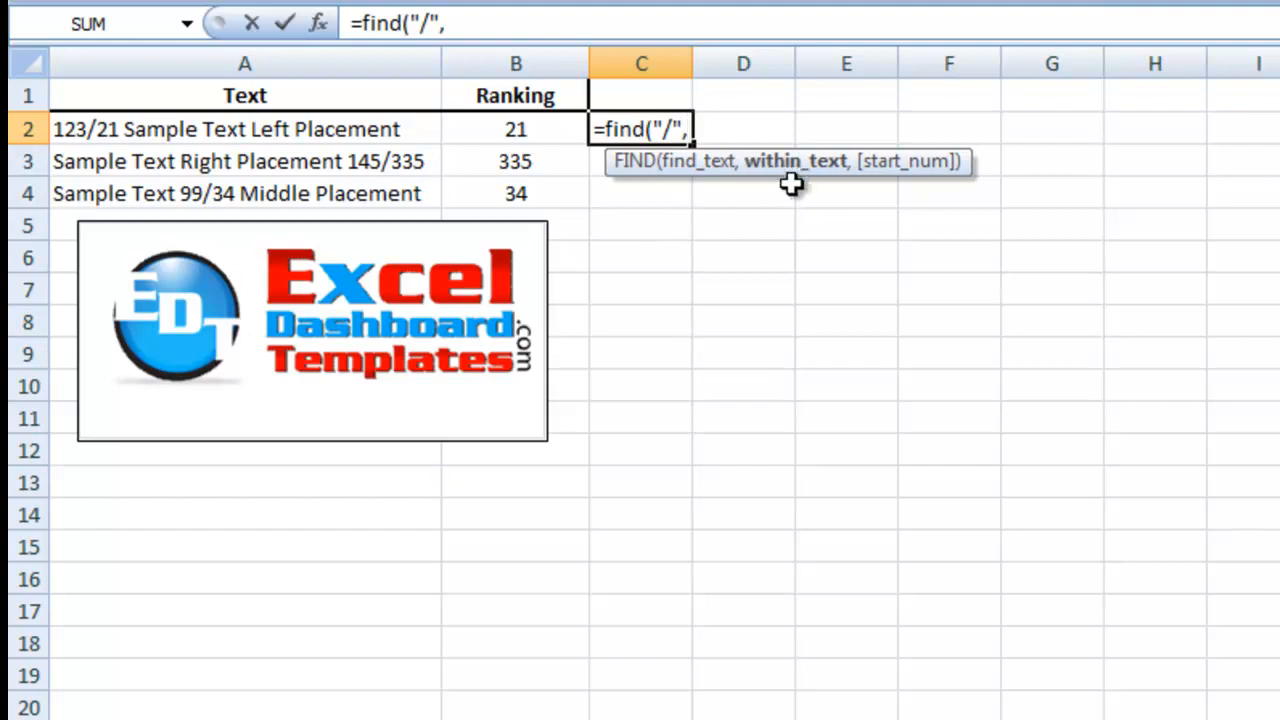
left_click(357, 129)
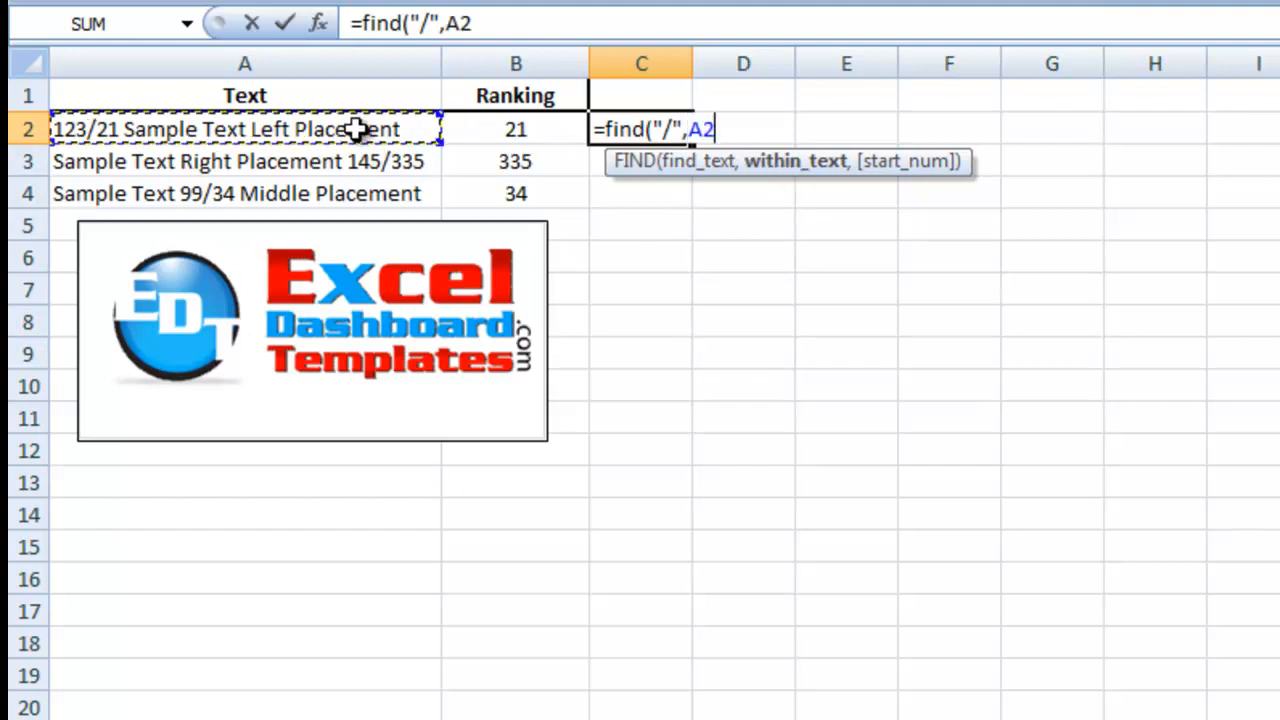
type(",")
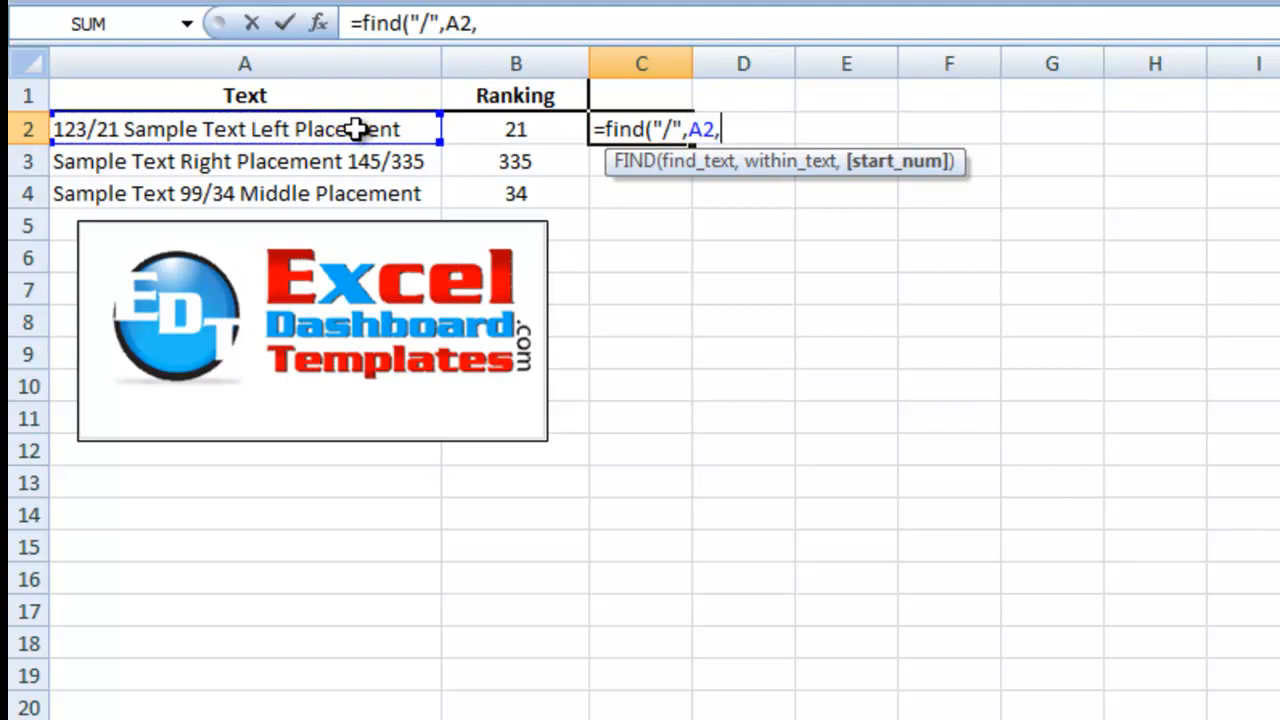
key("BackSpace")
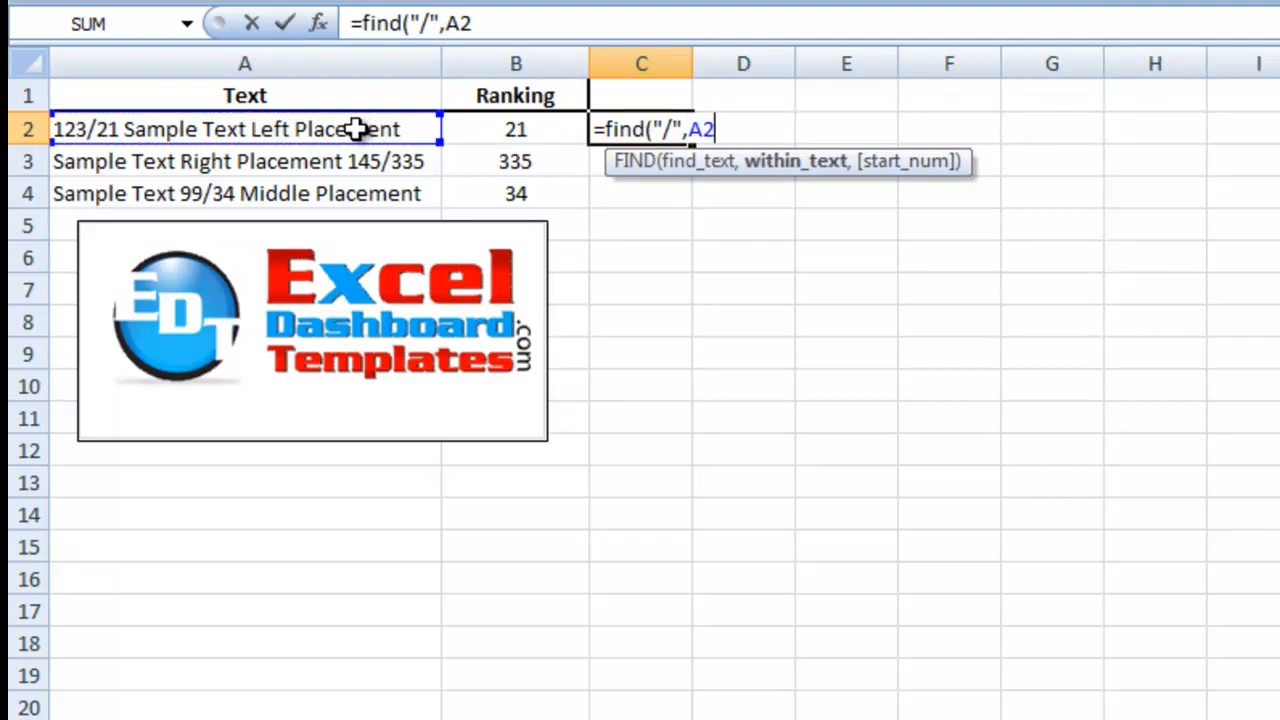
type(")")
key("Return")
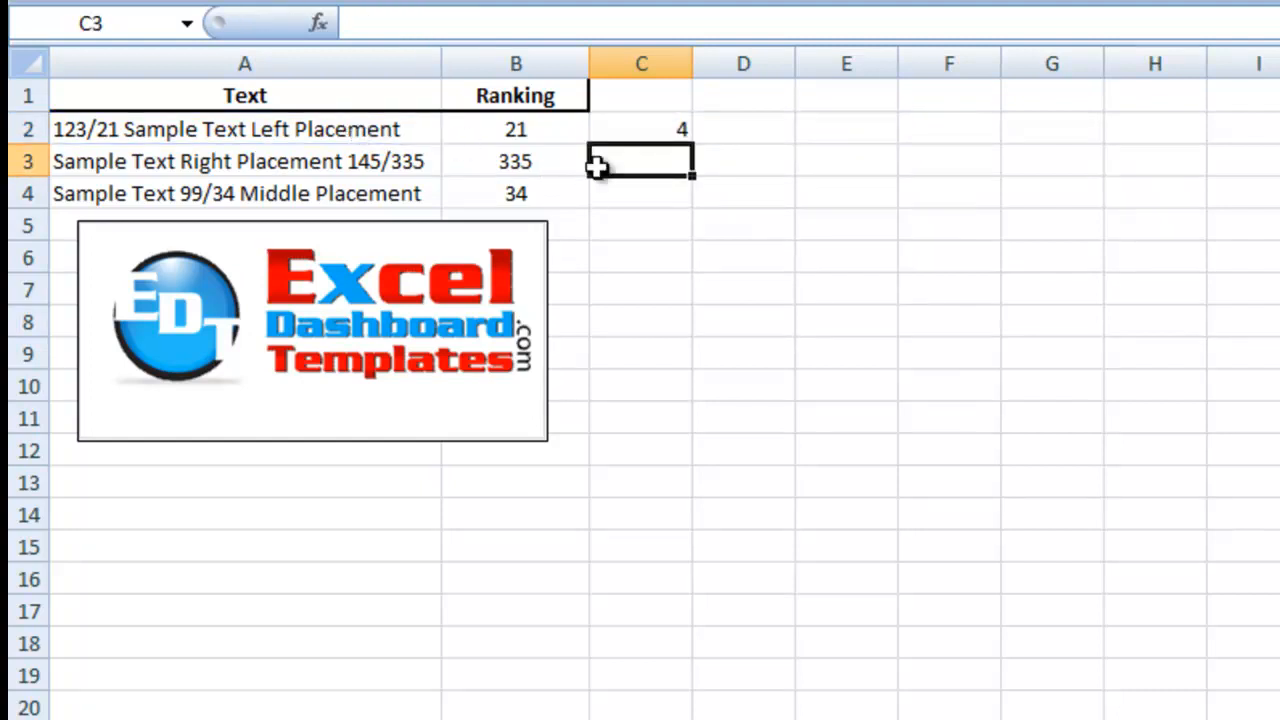
Step: Copy the FIND formula from C2 down to C4 and check the slash positions for all three texts
key("Up")
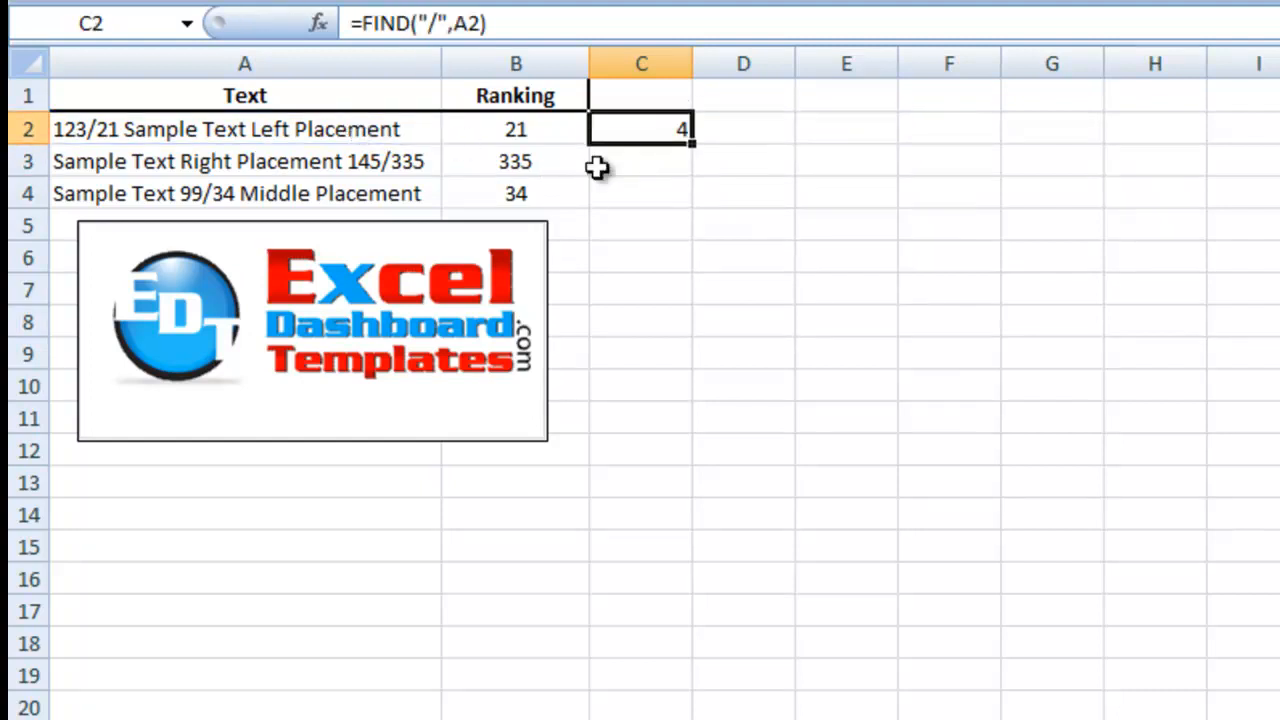
double_click(691, 145)
left_click(650, 155)
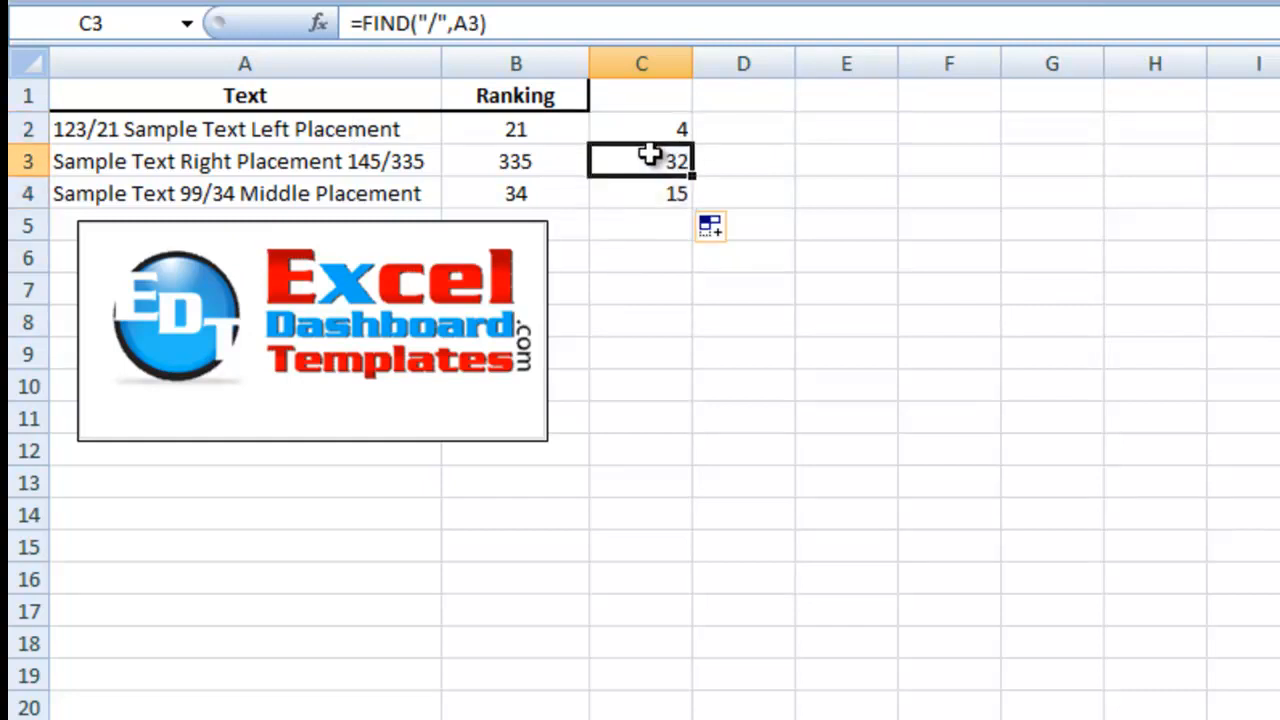
left_click(601, 195)
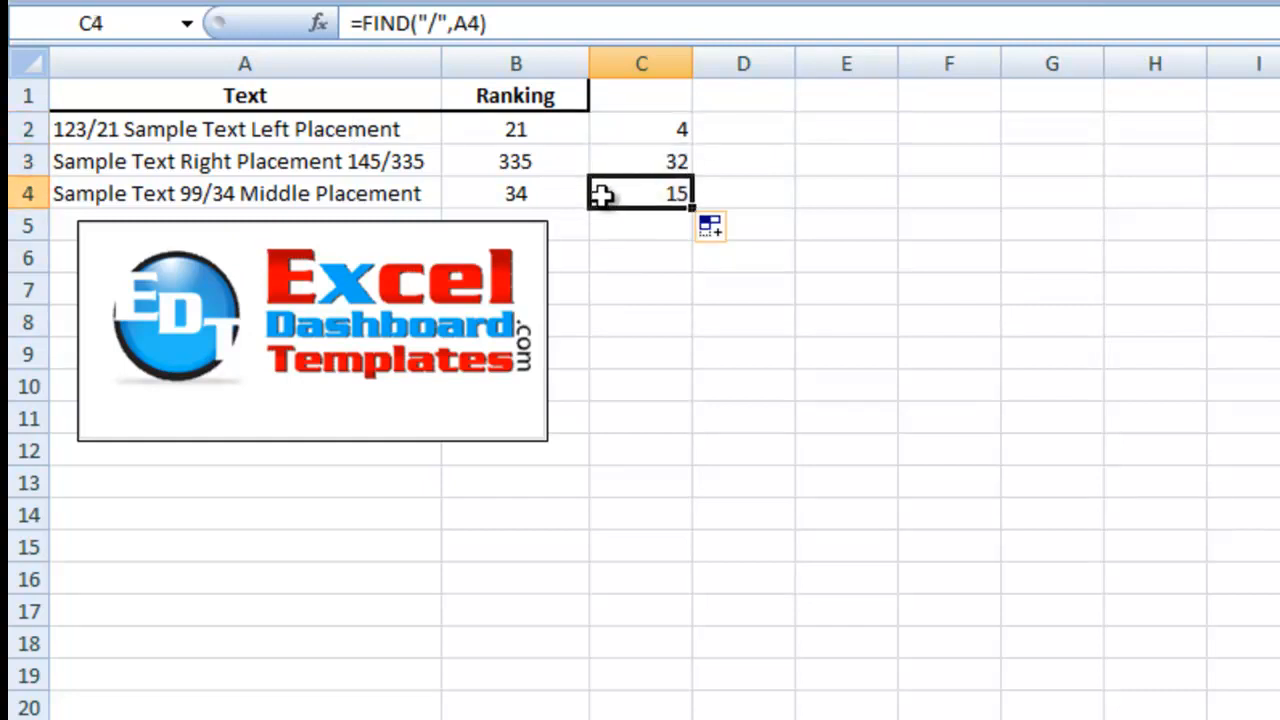
left_click(662, 134)
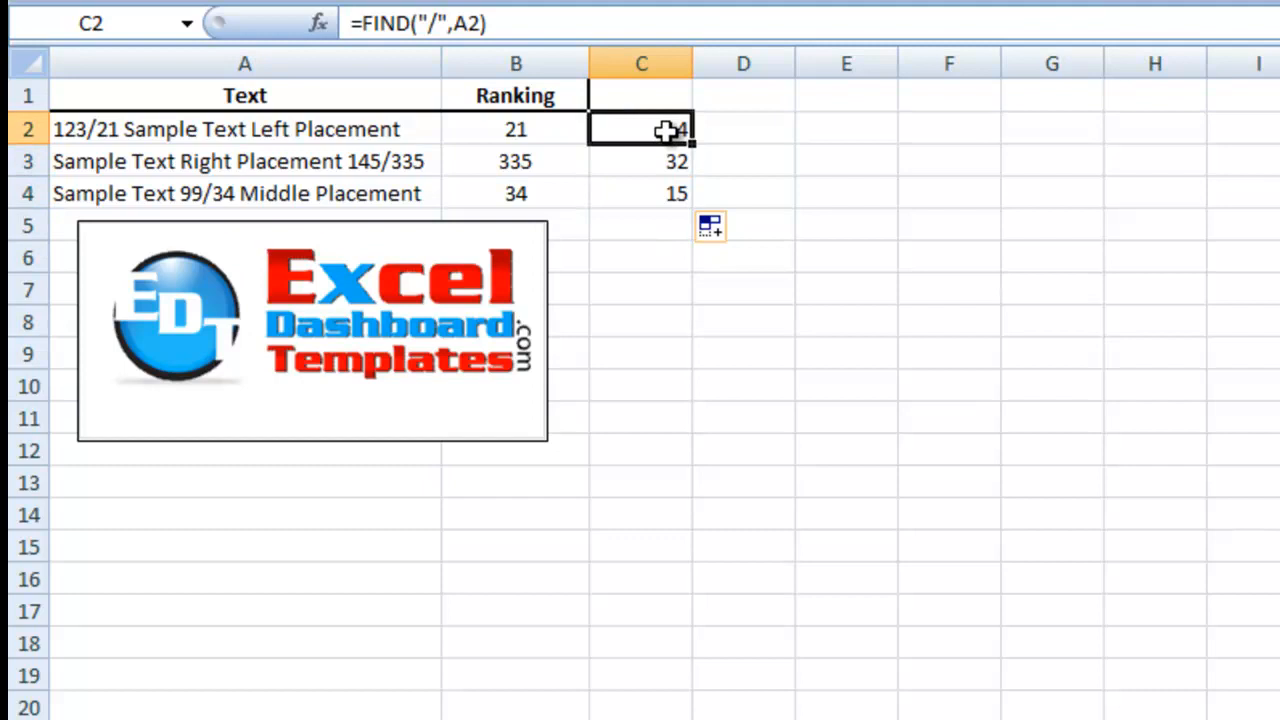
left_click(726, 124)
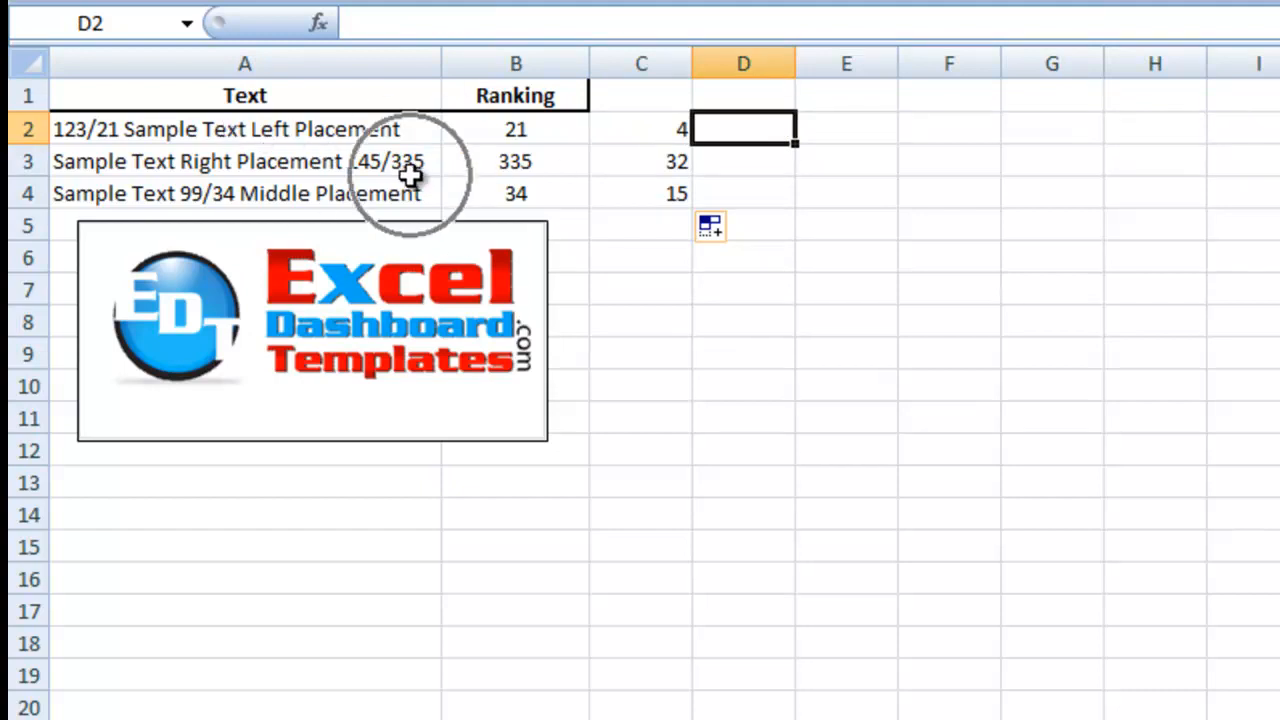
left_click(655, 128)
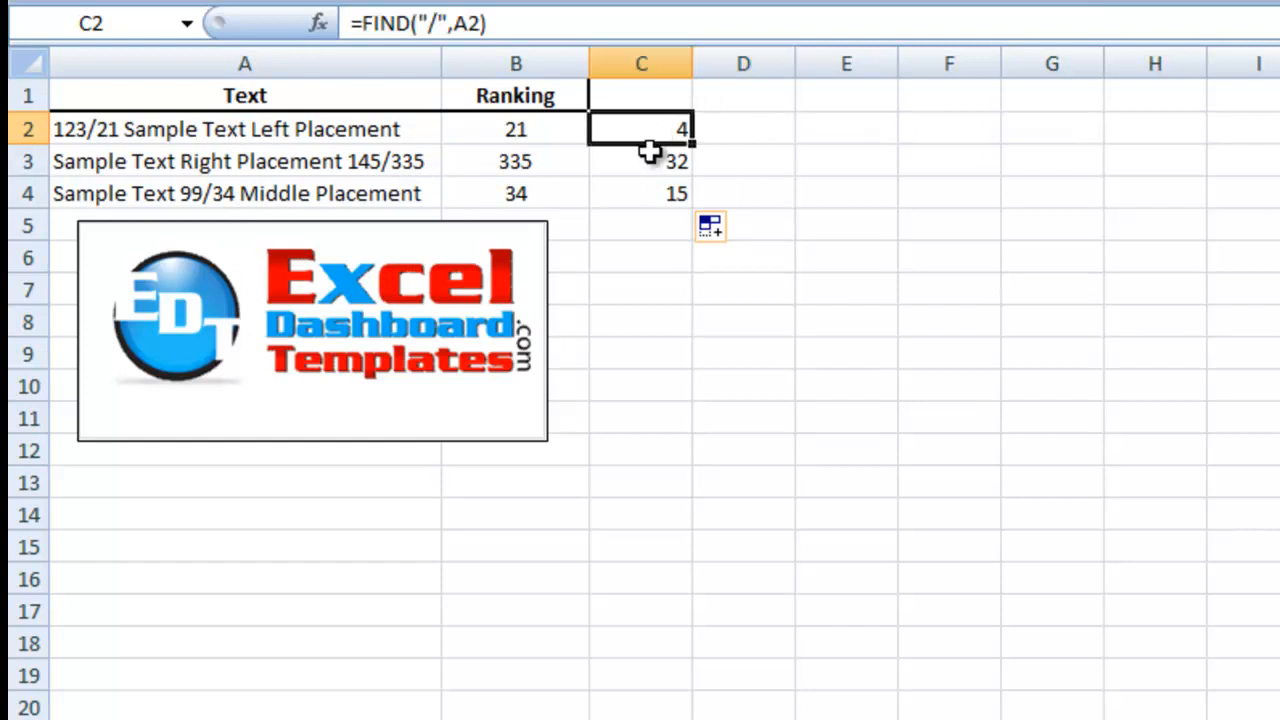
left_click(649, 163)
left_click(651, 192)
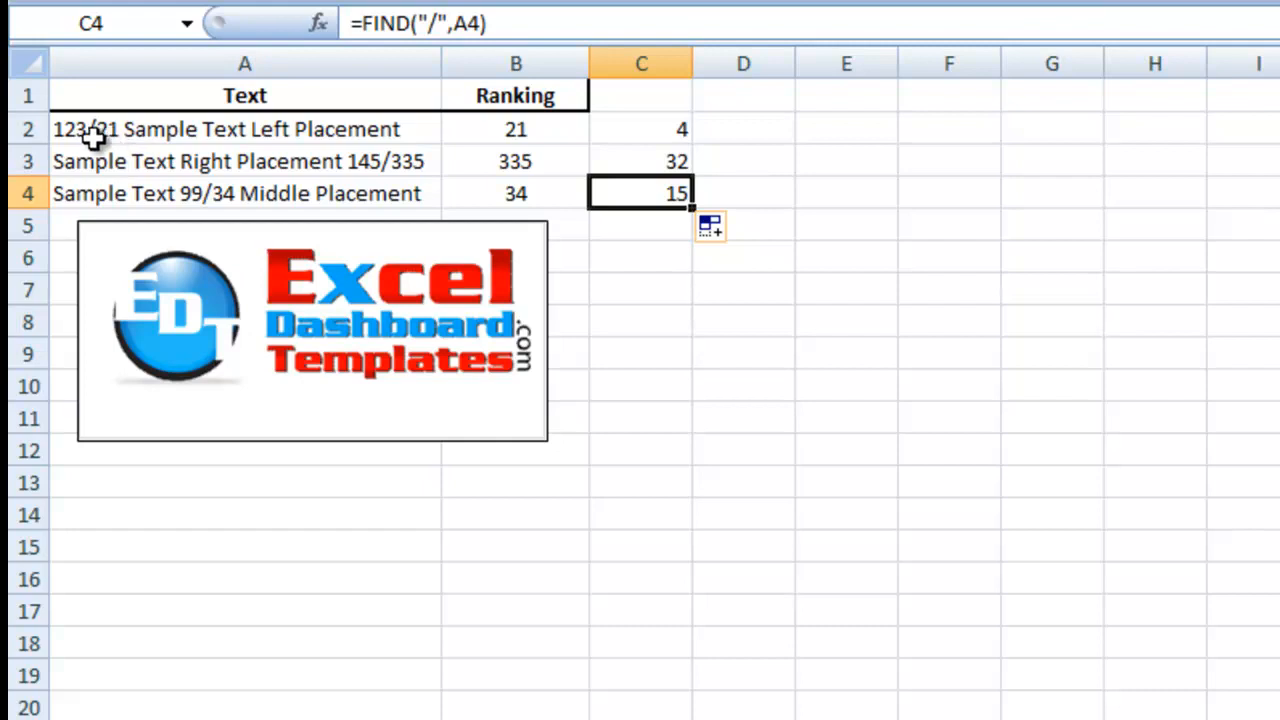
Step: Enter =MID(A2,C2,3) in D2 to extract three characters from the slash position, and copy it down to D4
left_click(745, 137)
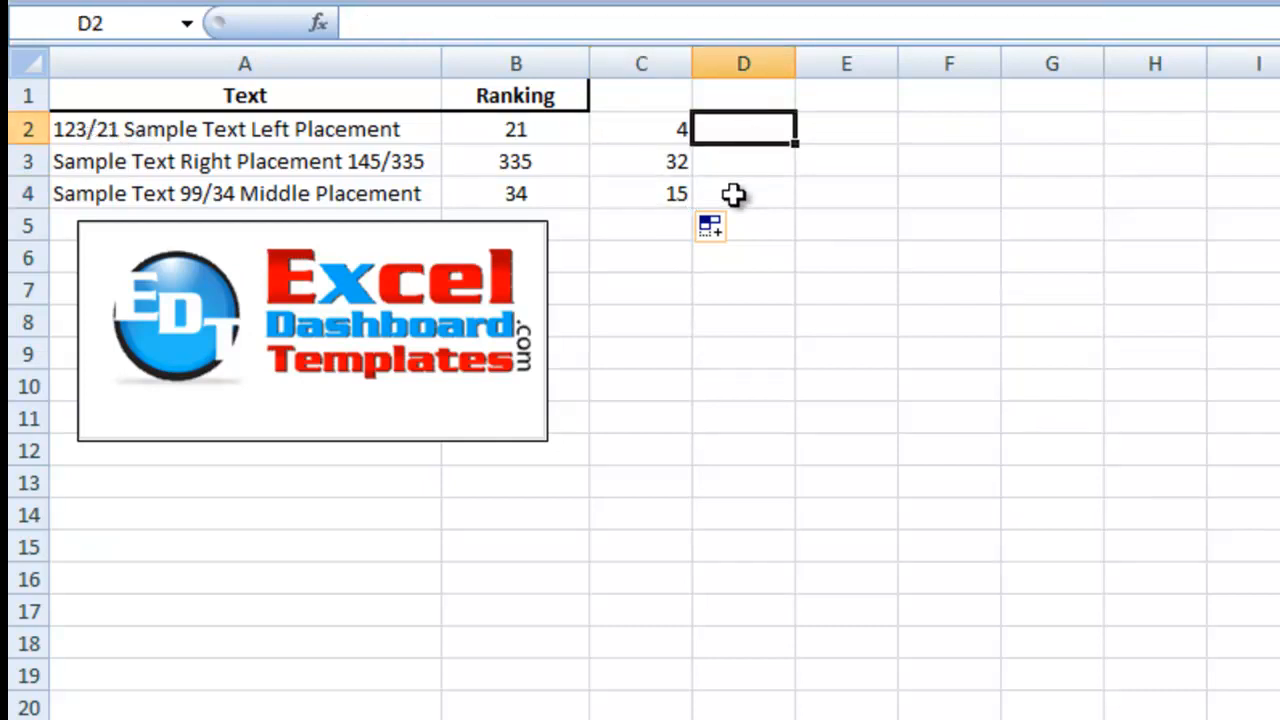
type("=")
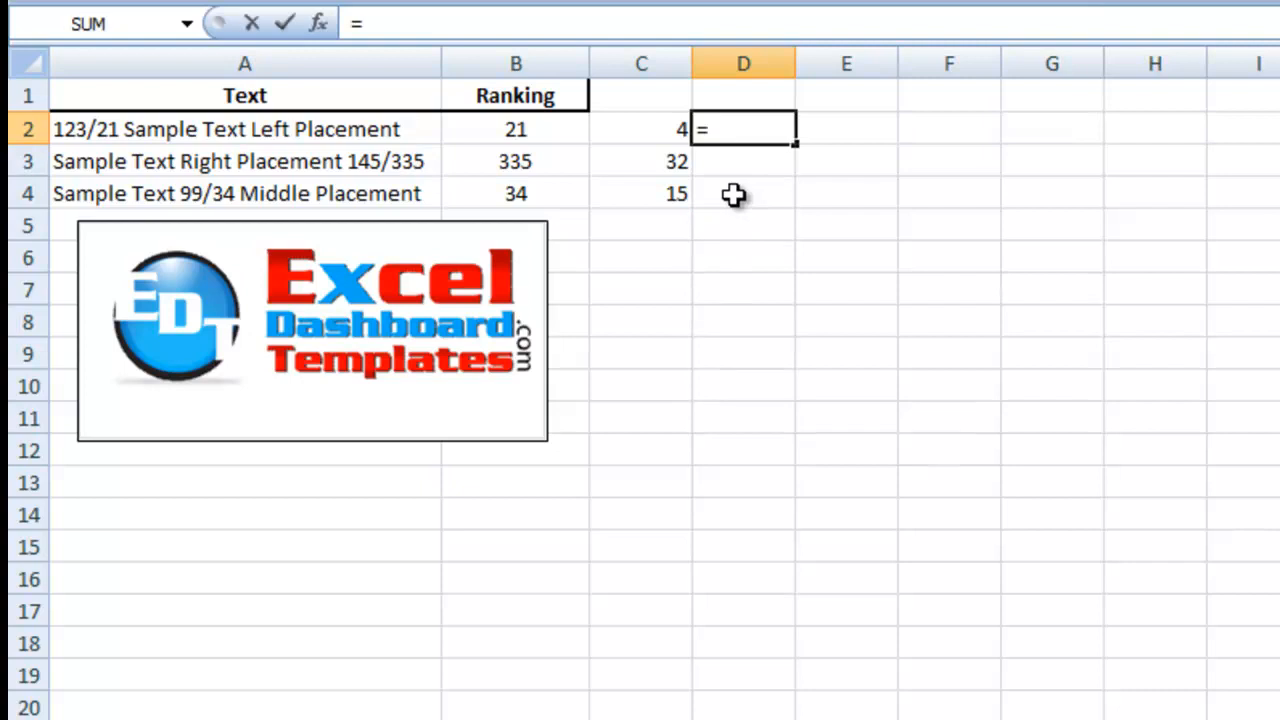
type("mid")
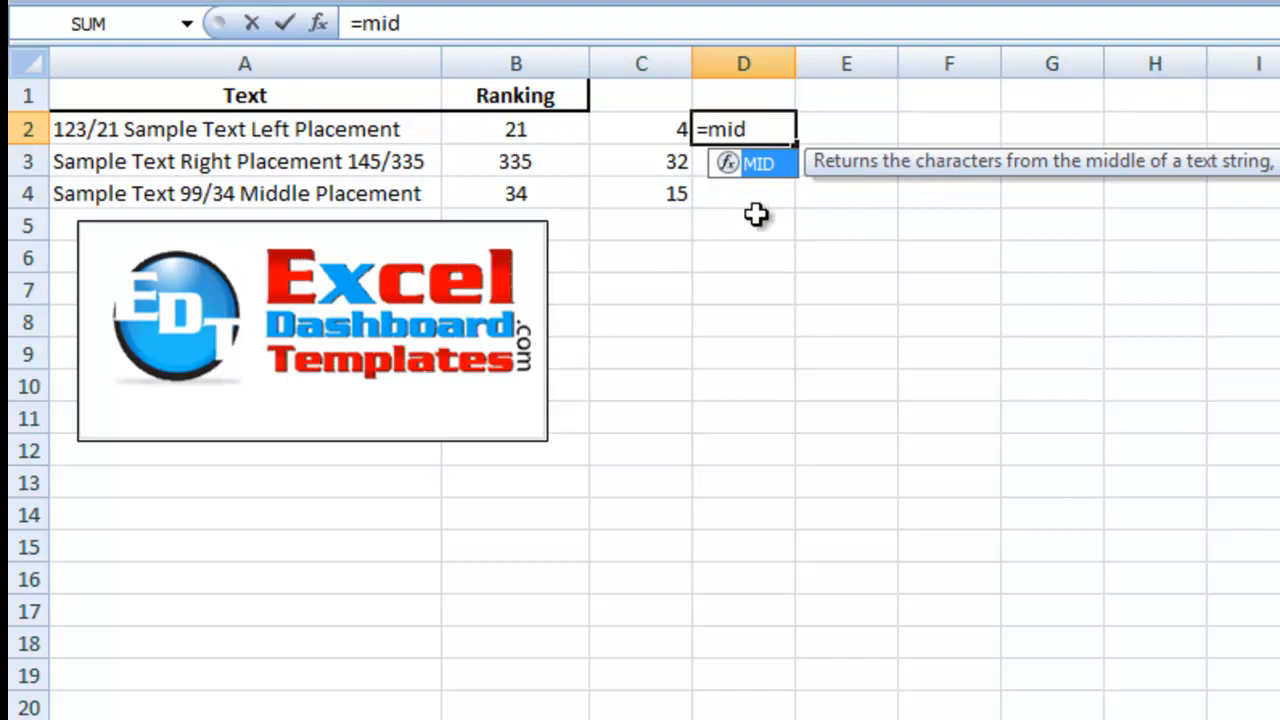
type("(")
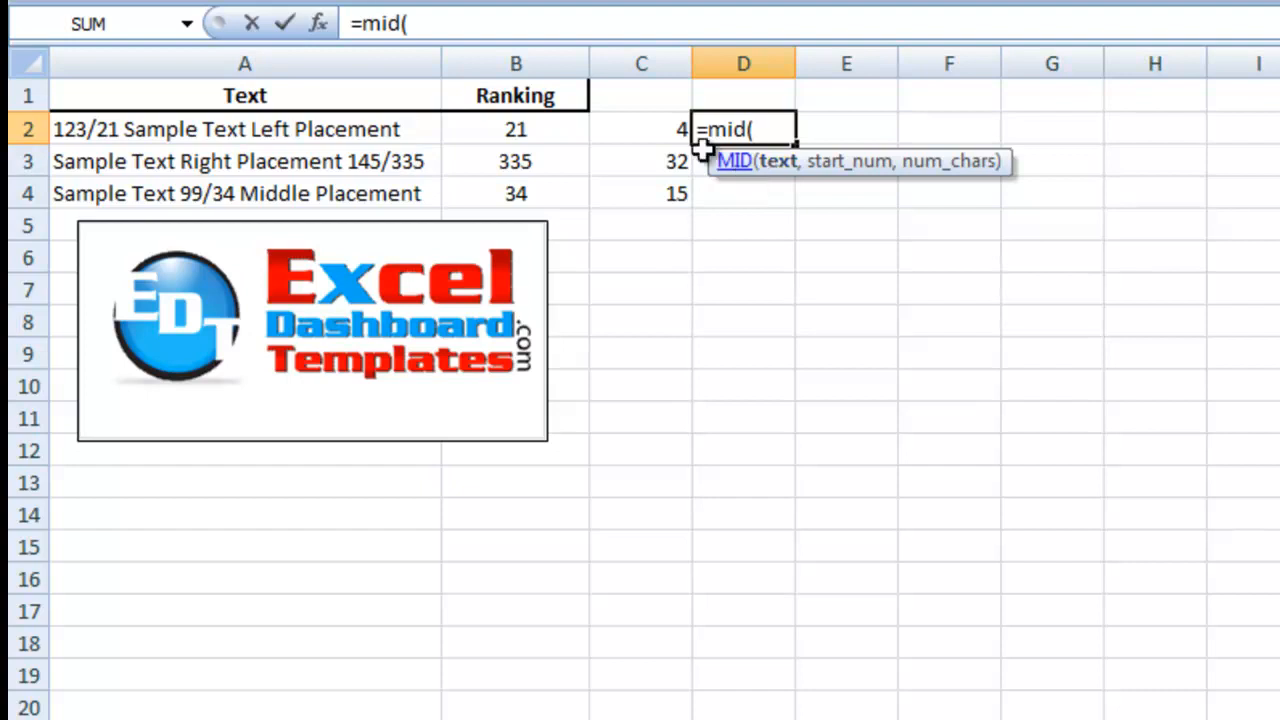
left_click(381, 129)
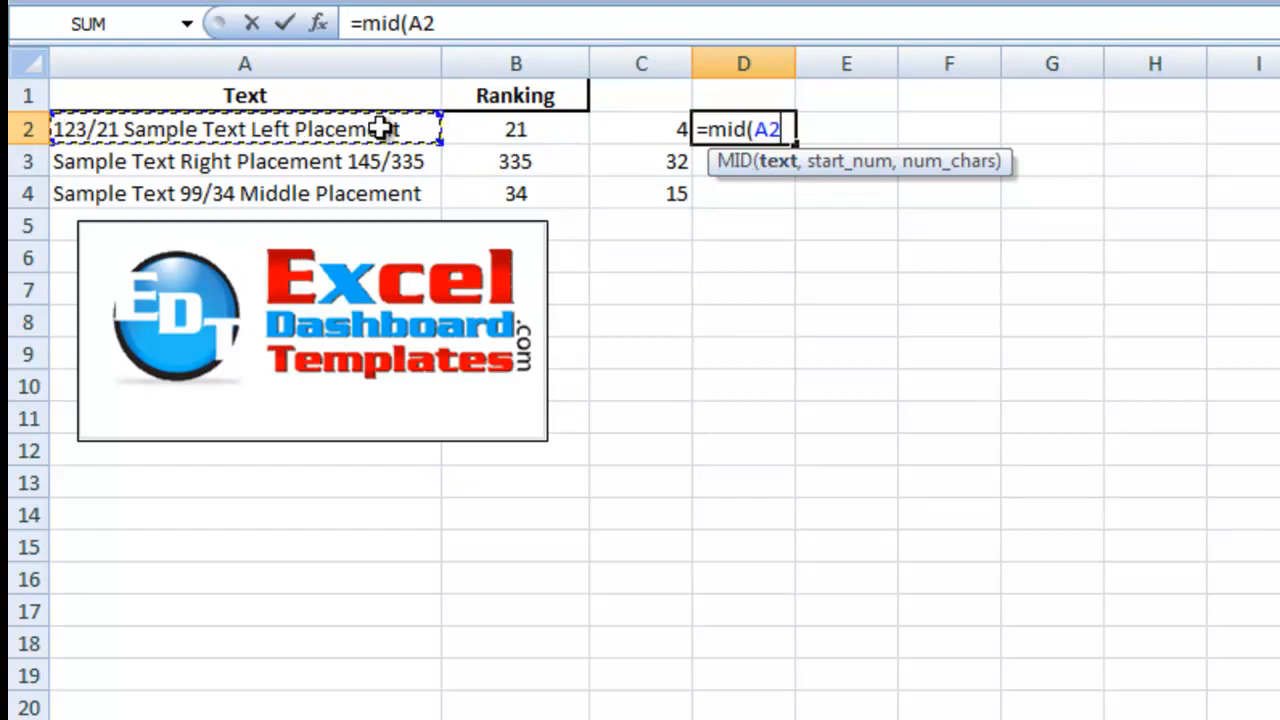
type(",")
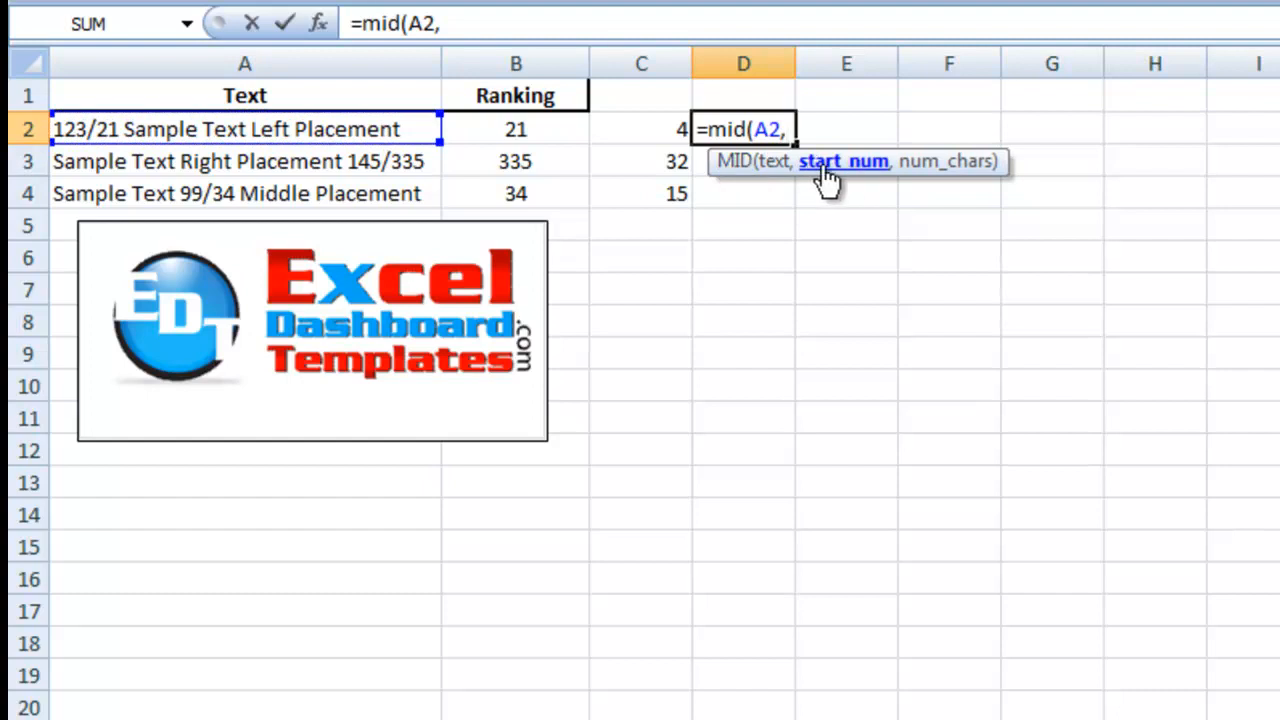
left_click(650, 126)
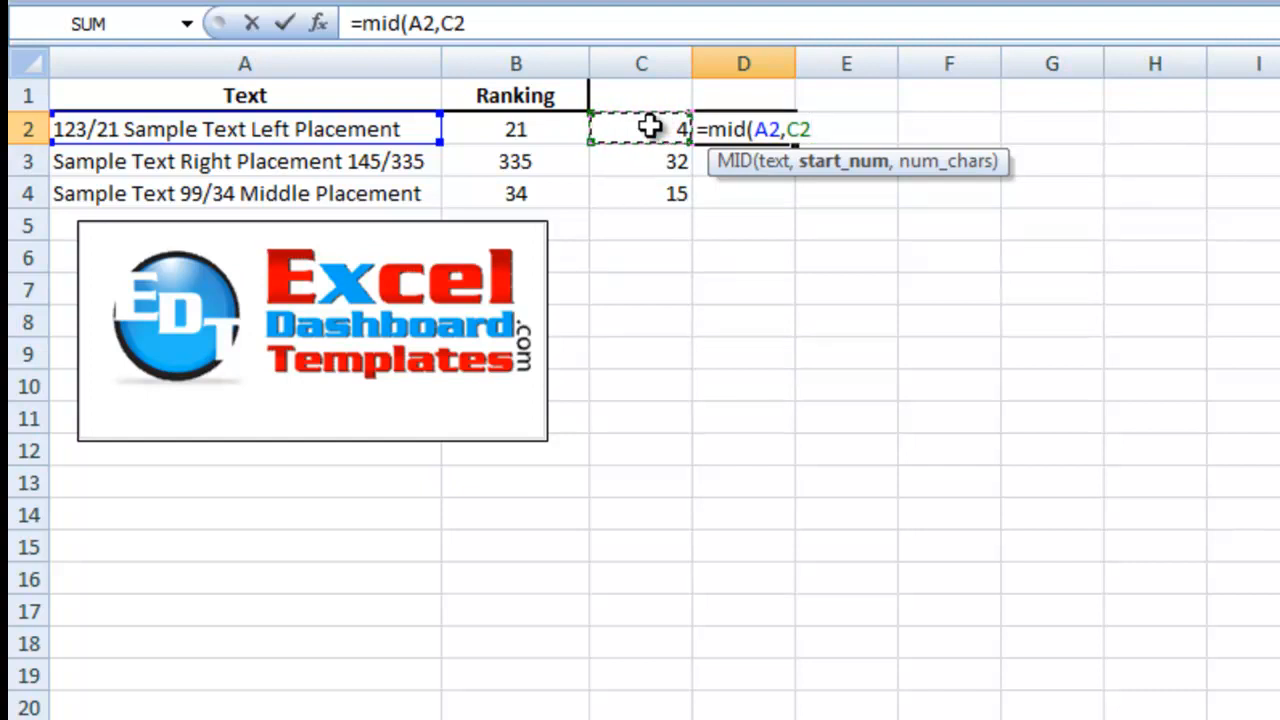
type(",")
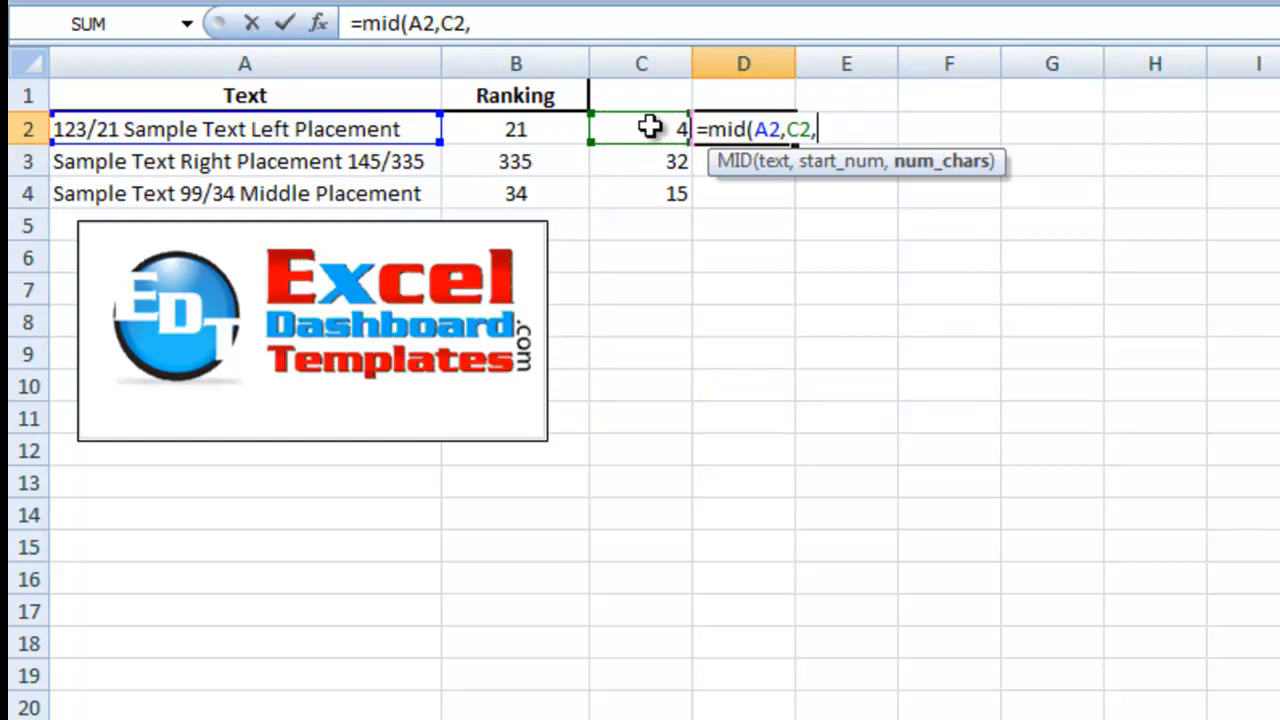
type("3)")
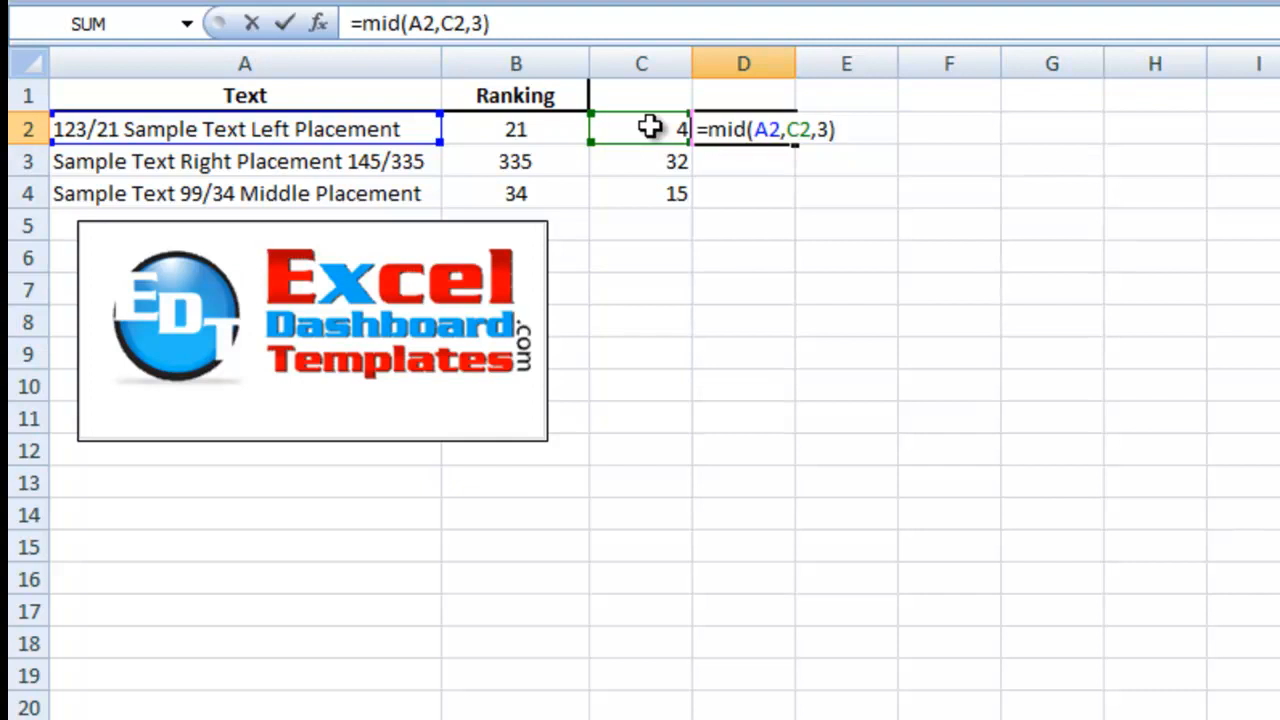
key("Return")
left_click(760, 129)
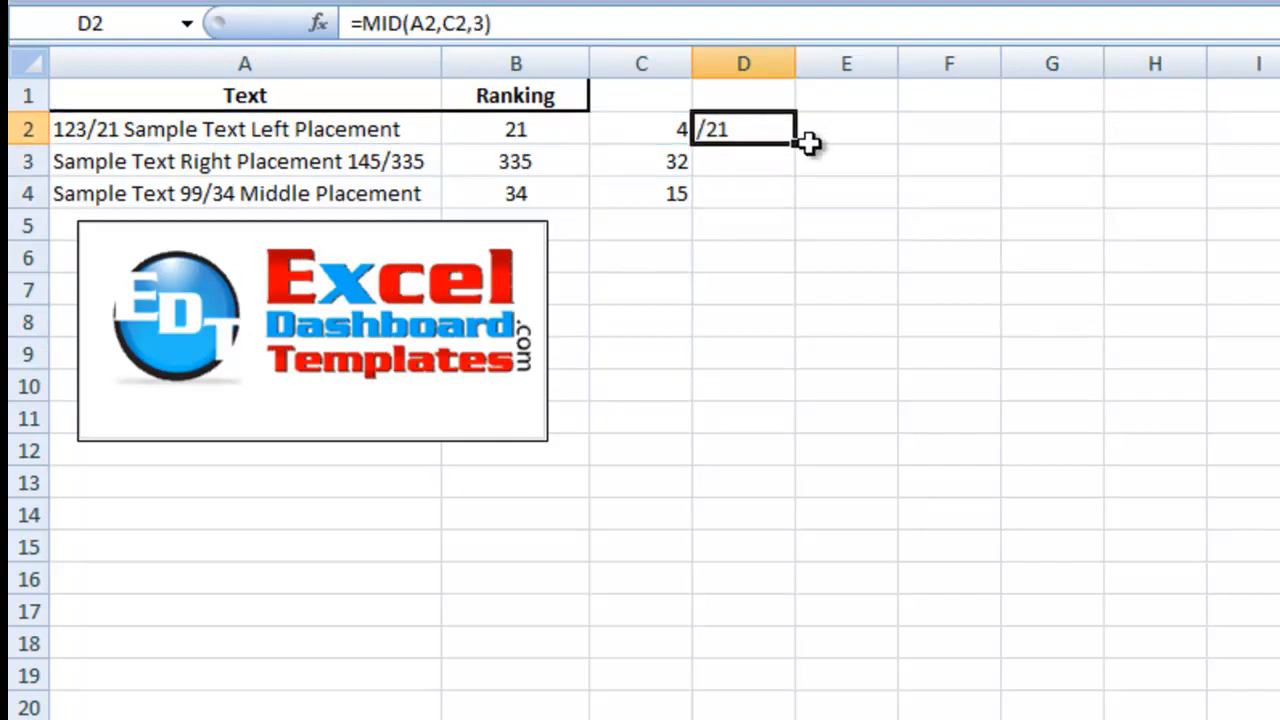
double_click(799, 145)
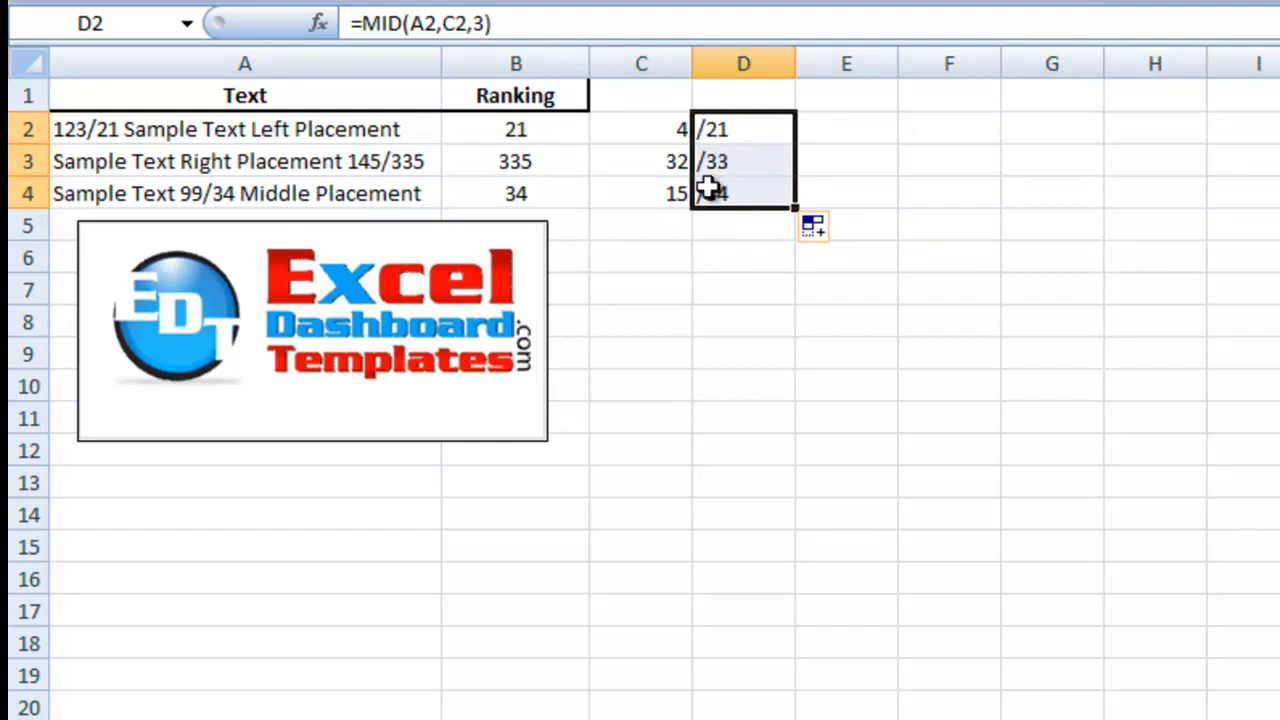
Step: Change the D2 formula to =MID(A2,C2+1,3) so extraction starts after the slash, and copy it down to D4
left_click(763, 137)
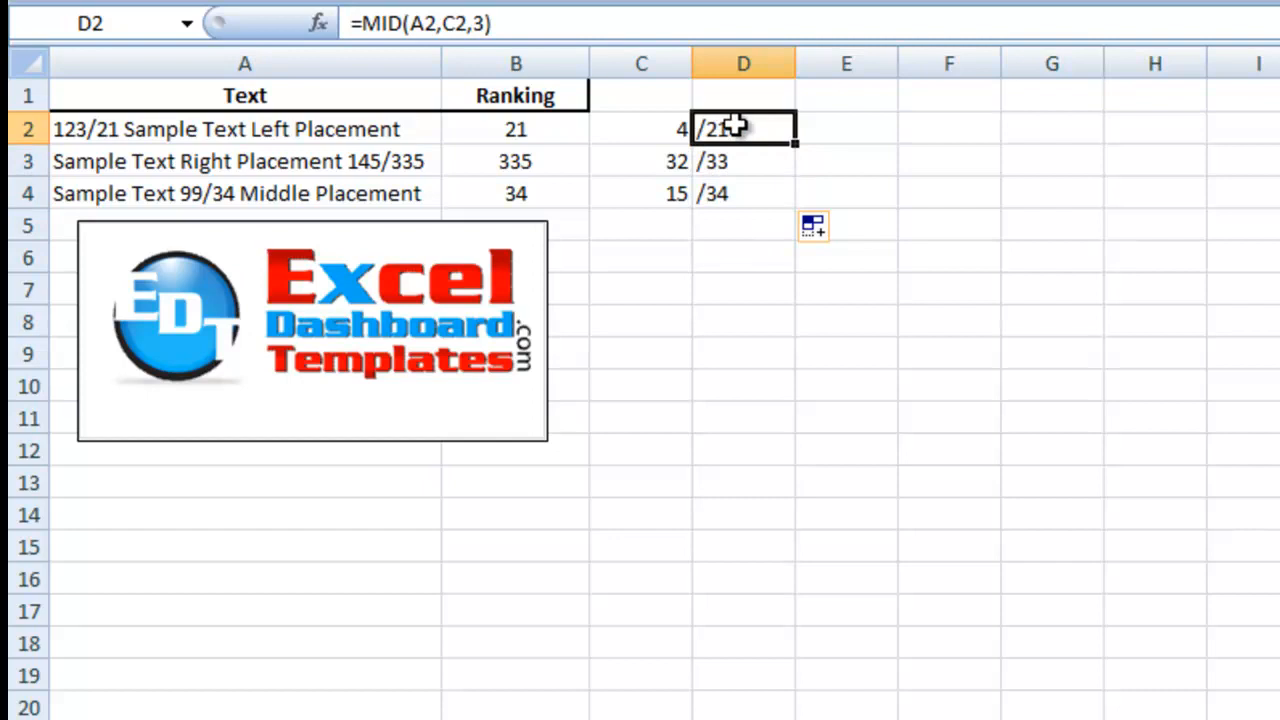
left_click(620, 30)
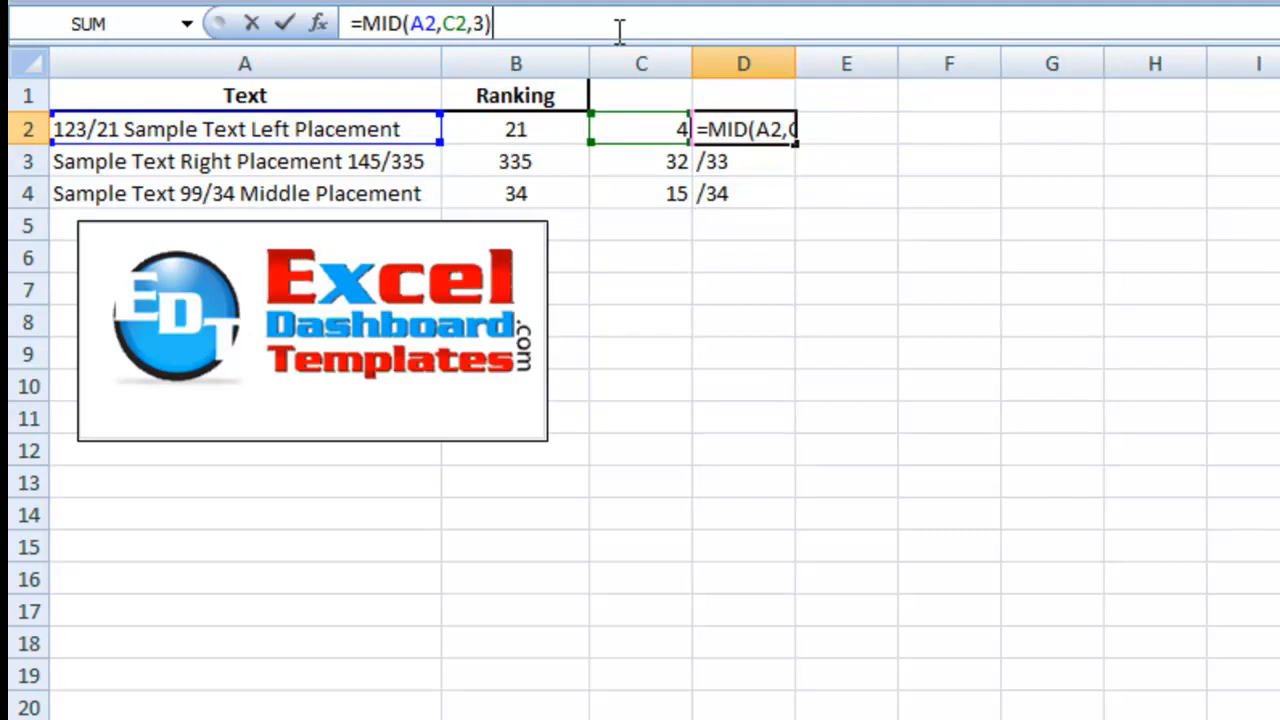
key("Left")
key("Left")
key("Left")
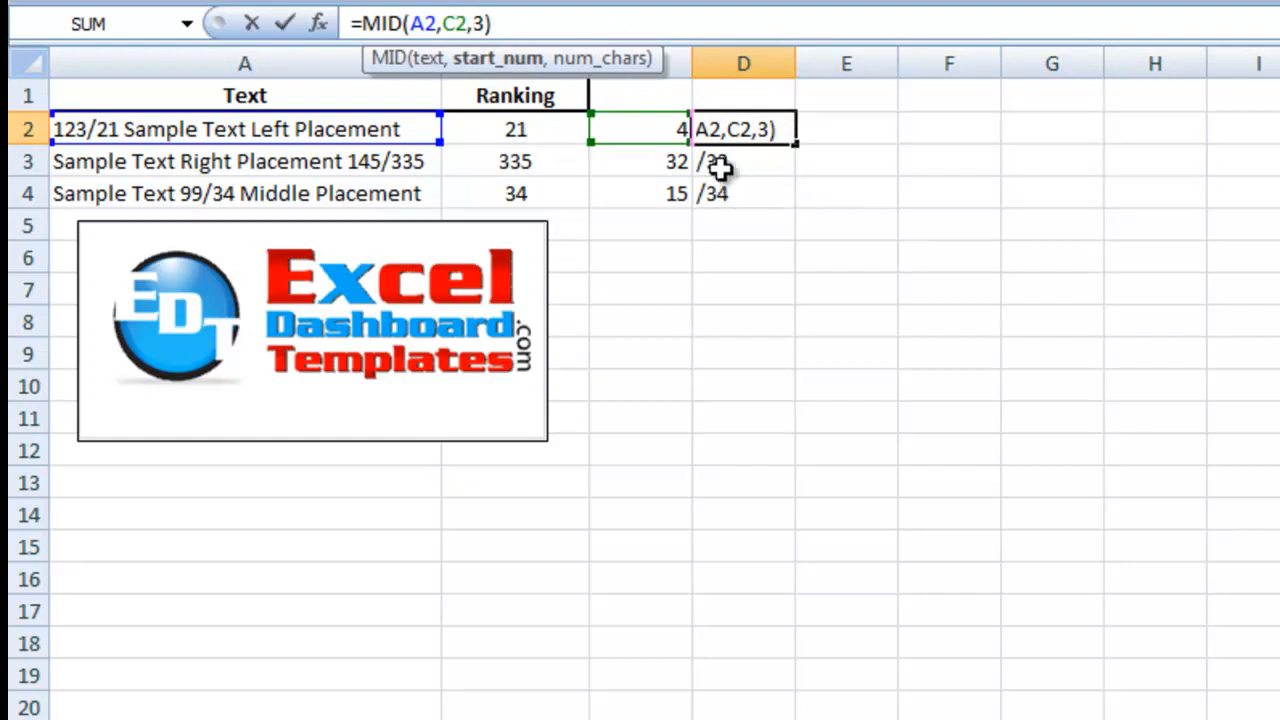
type("+1")
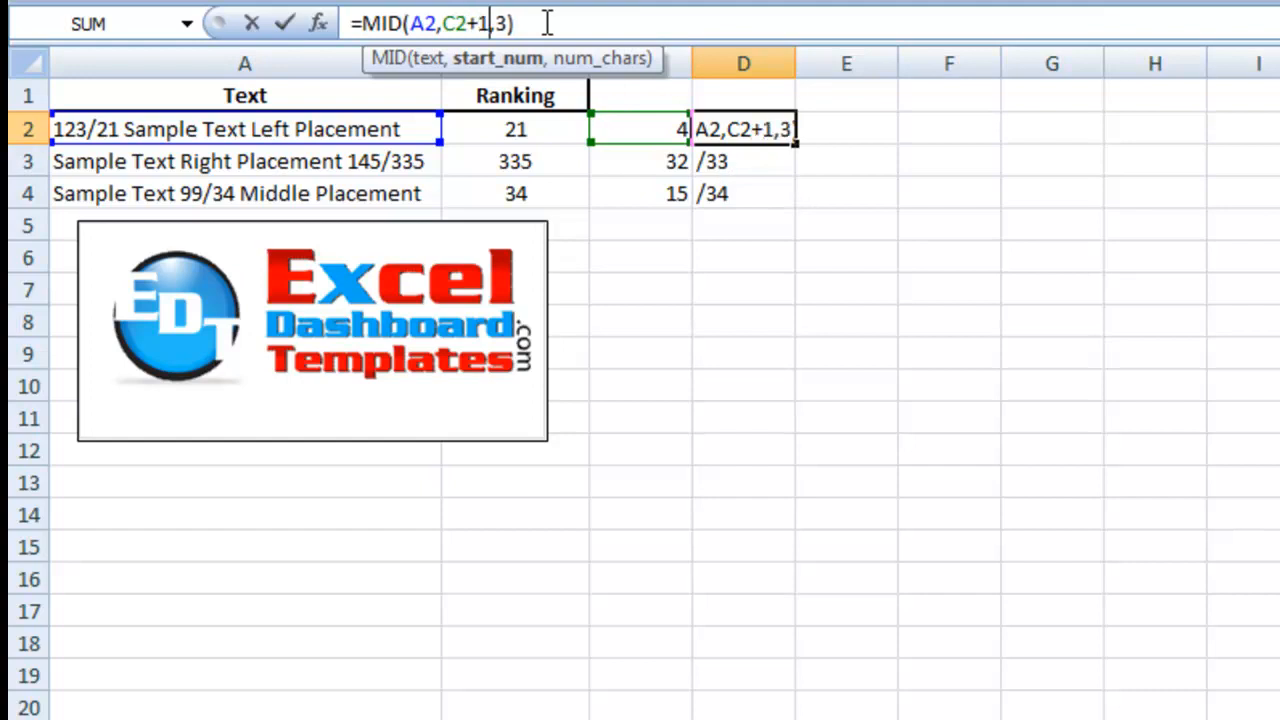
key("Return")
left_click(751, 128)
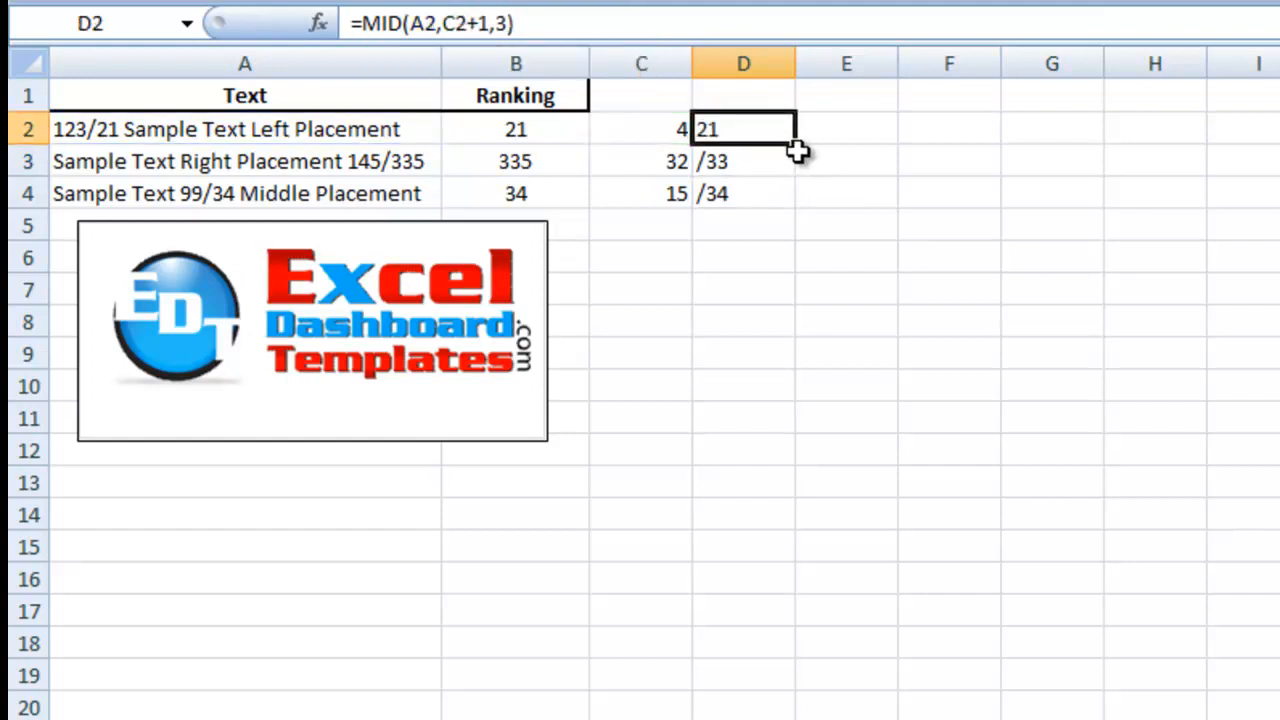
double_click(795, 145)
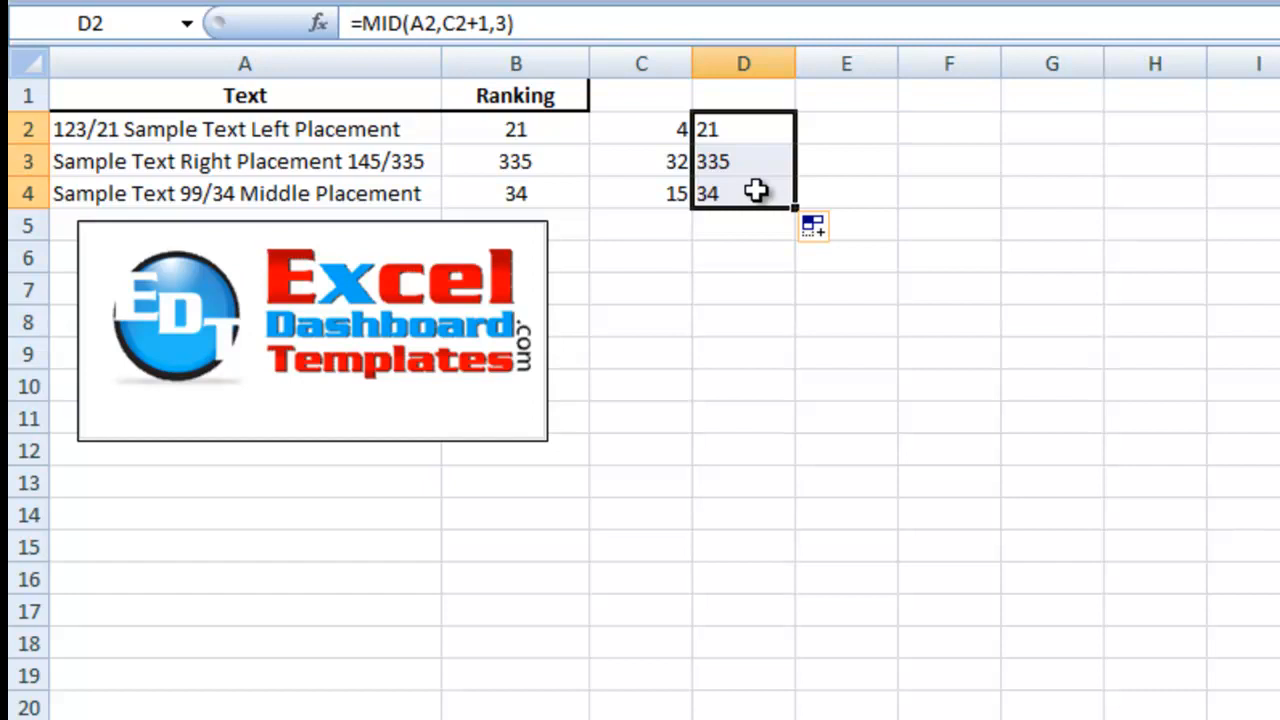
Step: Wrap the D2 formula in VALUE as =VALUE(MID(A2,C2+1,3)) to convert the text to a number, and copy it down to D4
left_click(760, 129)
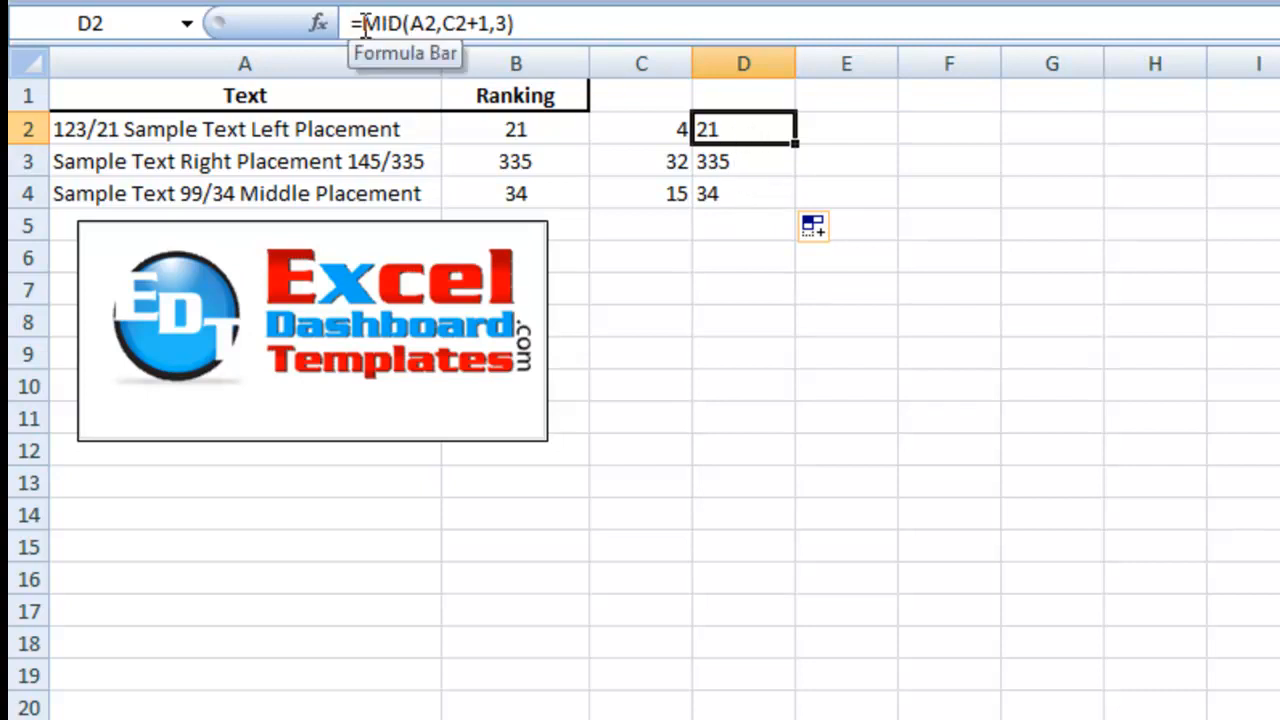
left_click(403, 28)
type("valu")
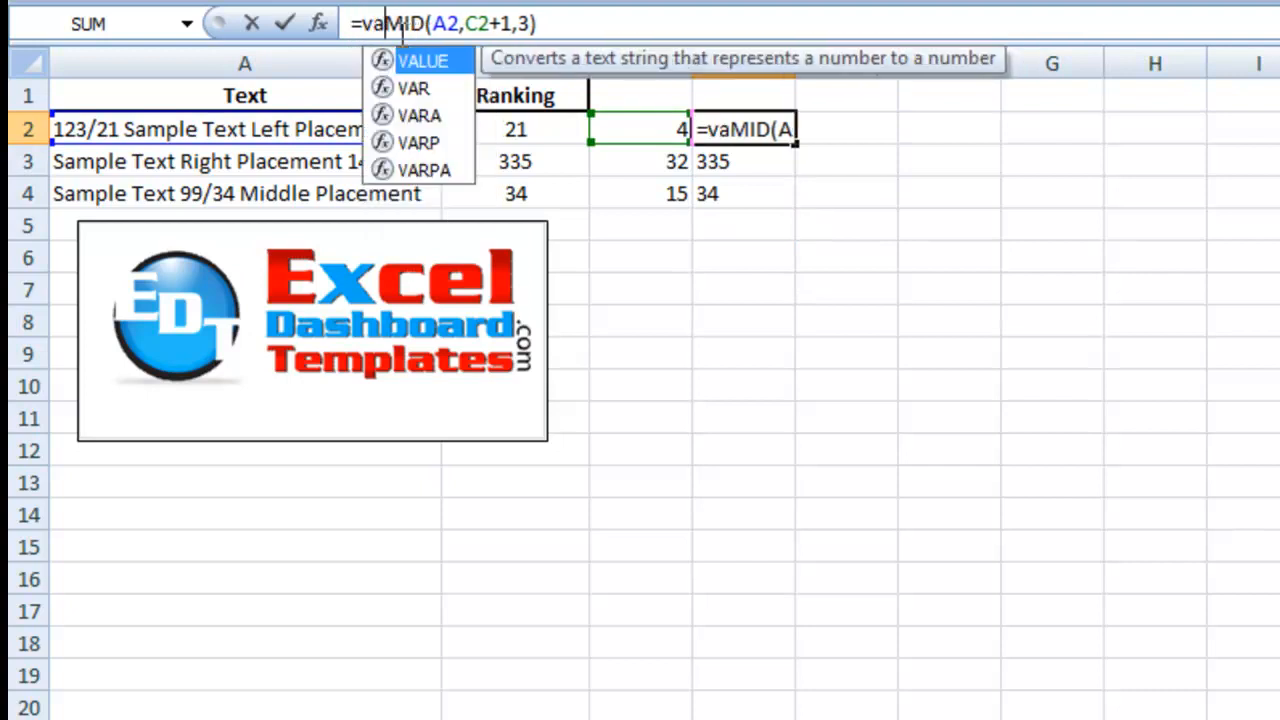
key("Tab")
left_click(614, 30)
type(")")
key("Return")
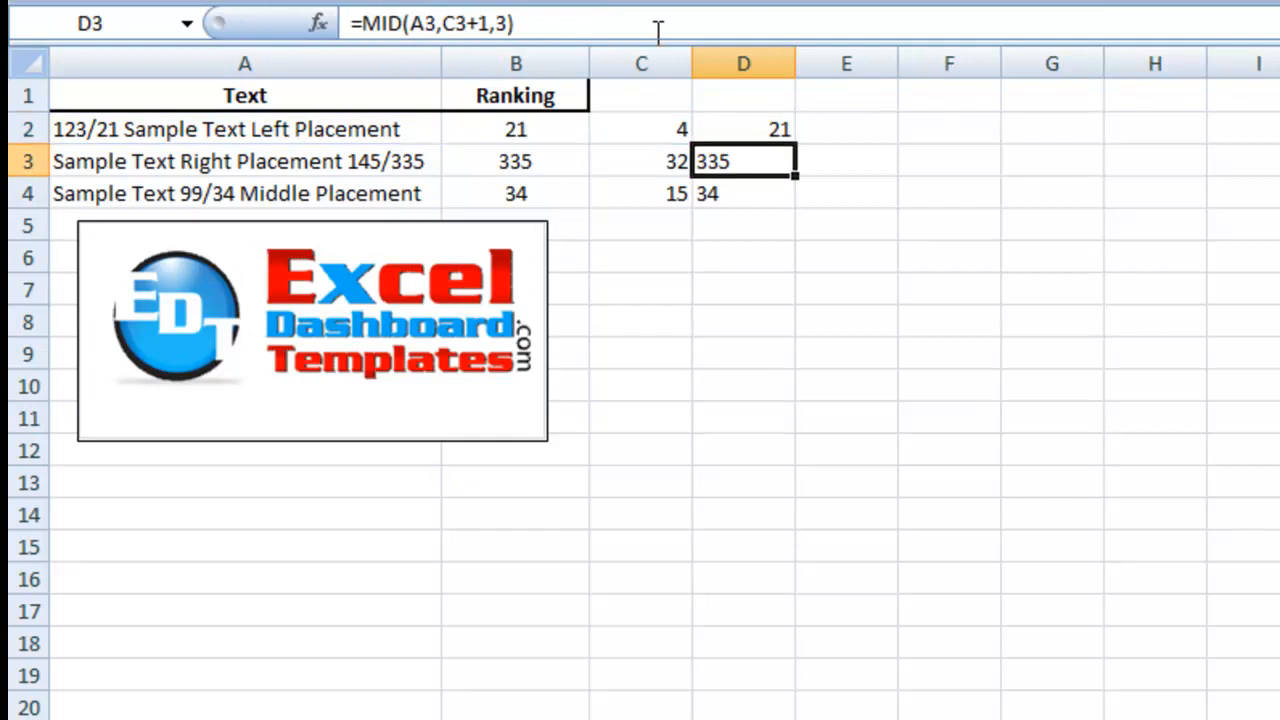
left_click(764, 129)
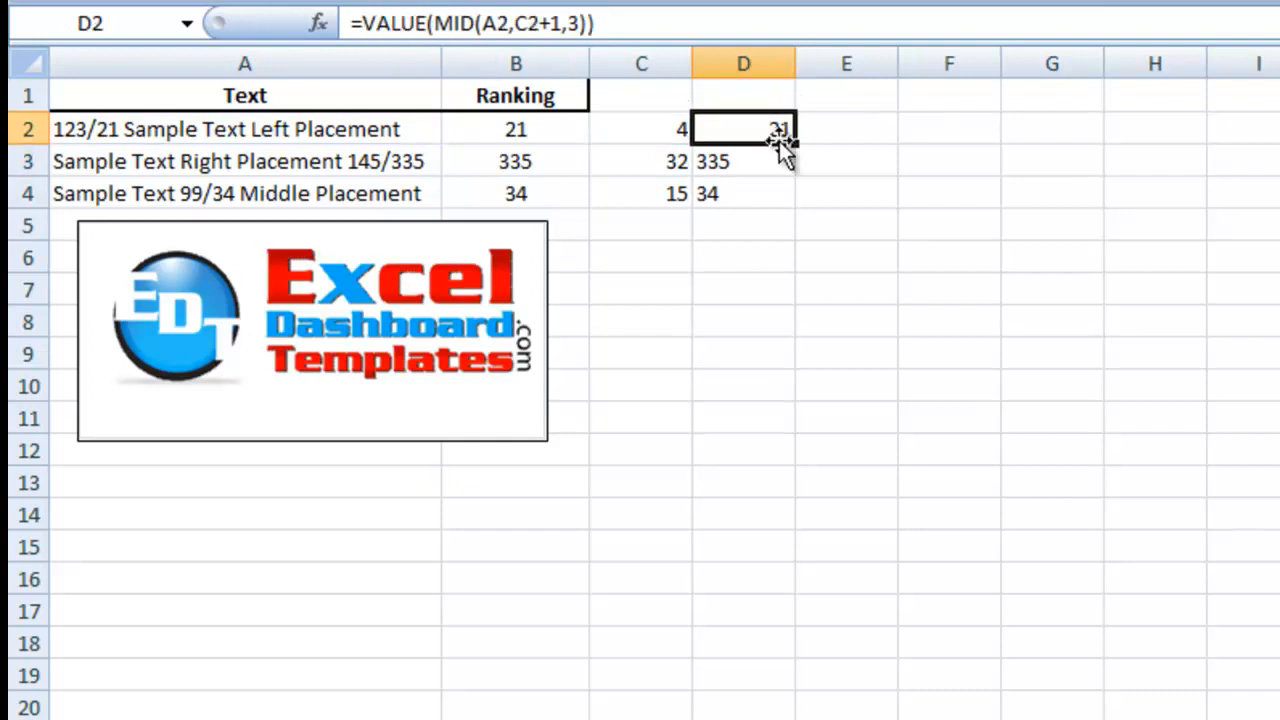
double_click(795, 144)
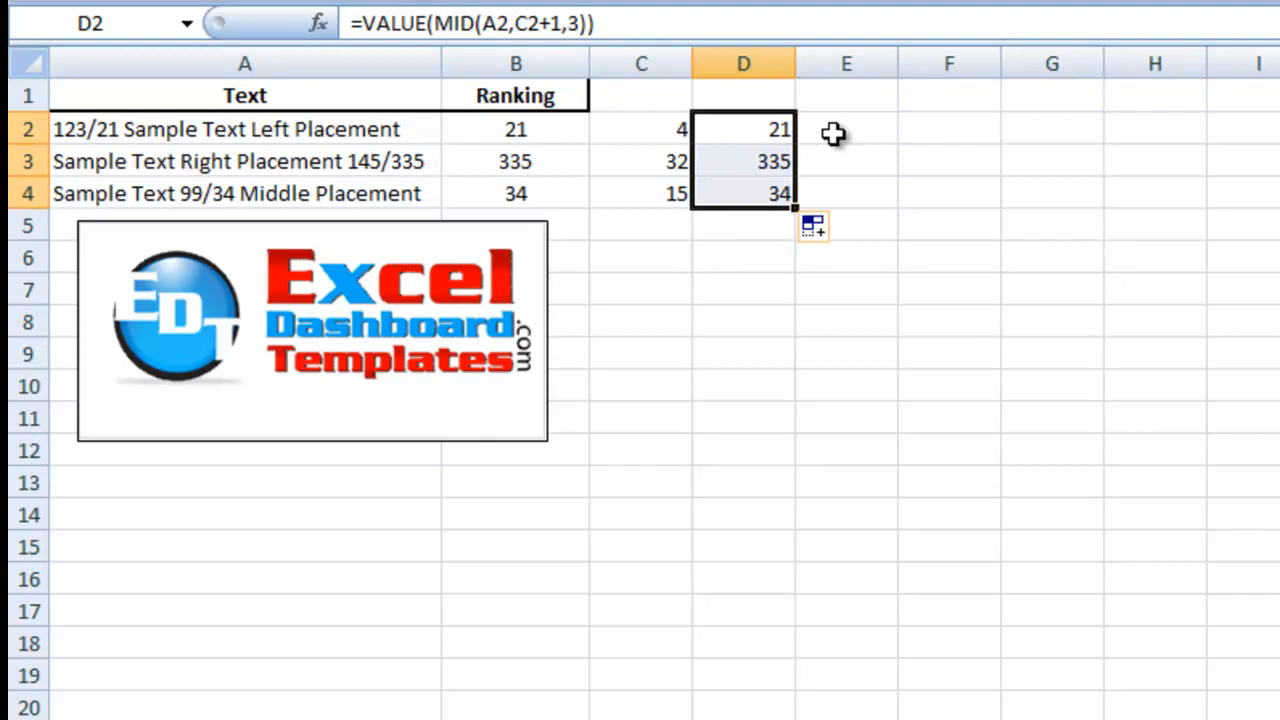
Step: Copy the expression FIND("/",A2) from the formula in C2, without its equals sign
left_click(754, 126)
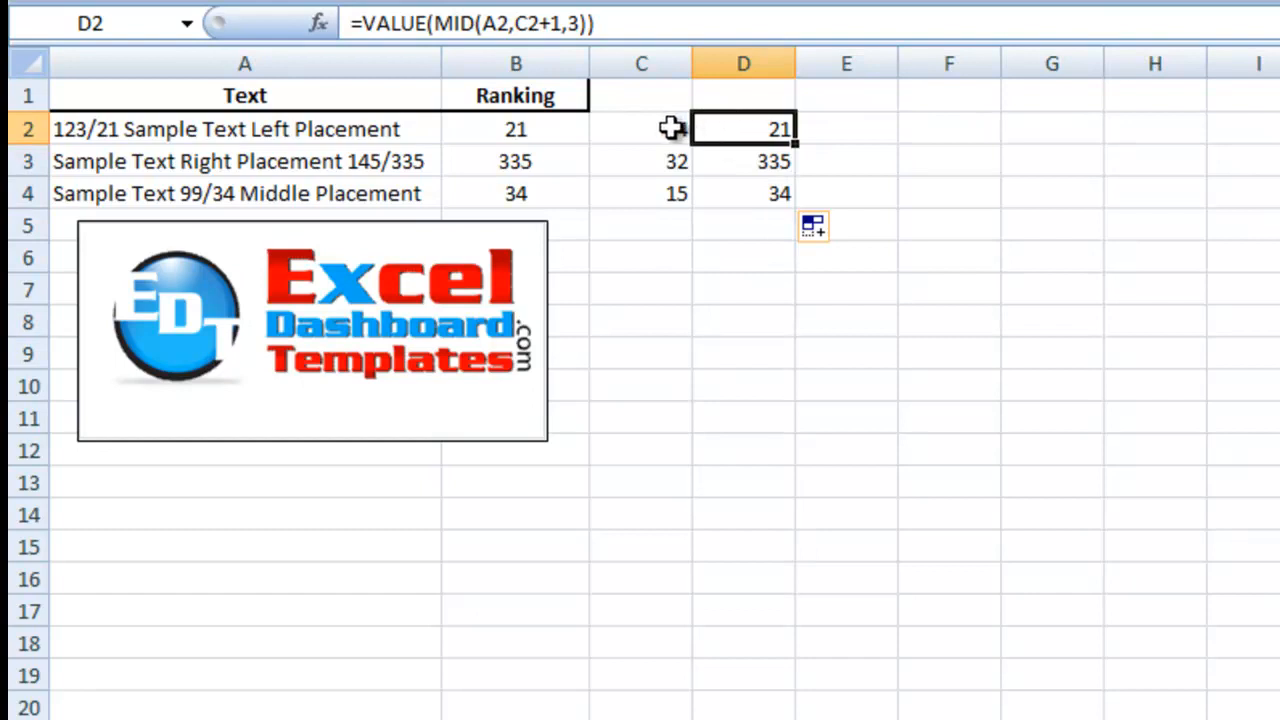
left_click(657, 127)
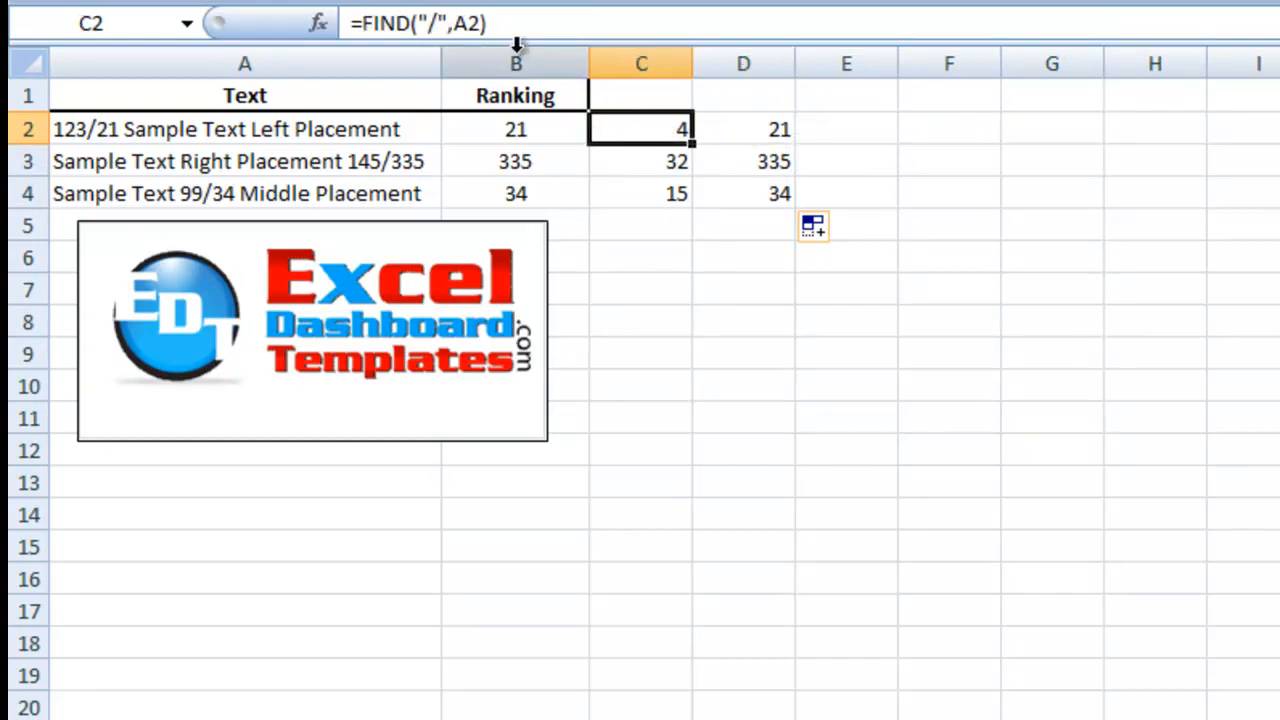
left_click_drag(528, 24, 367, 23)
key("ctrl+c")
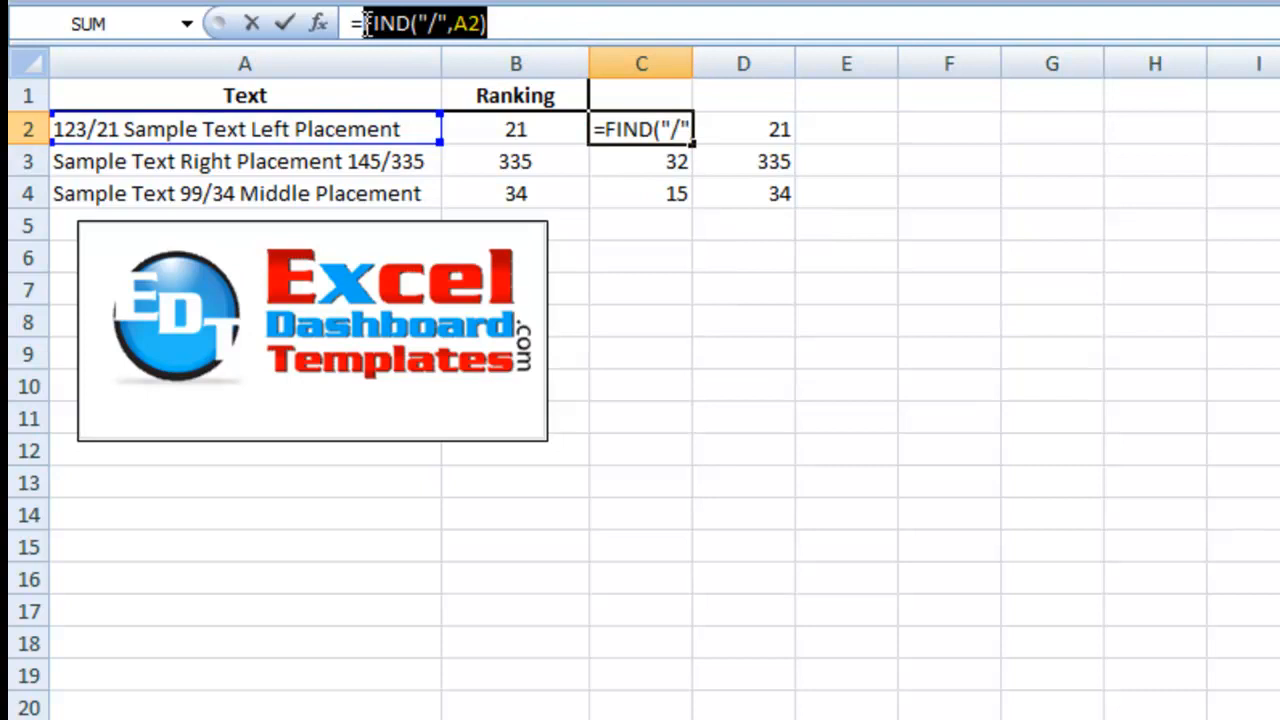
key("Escape")
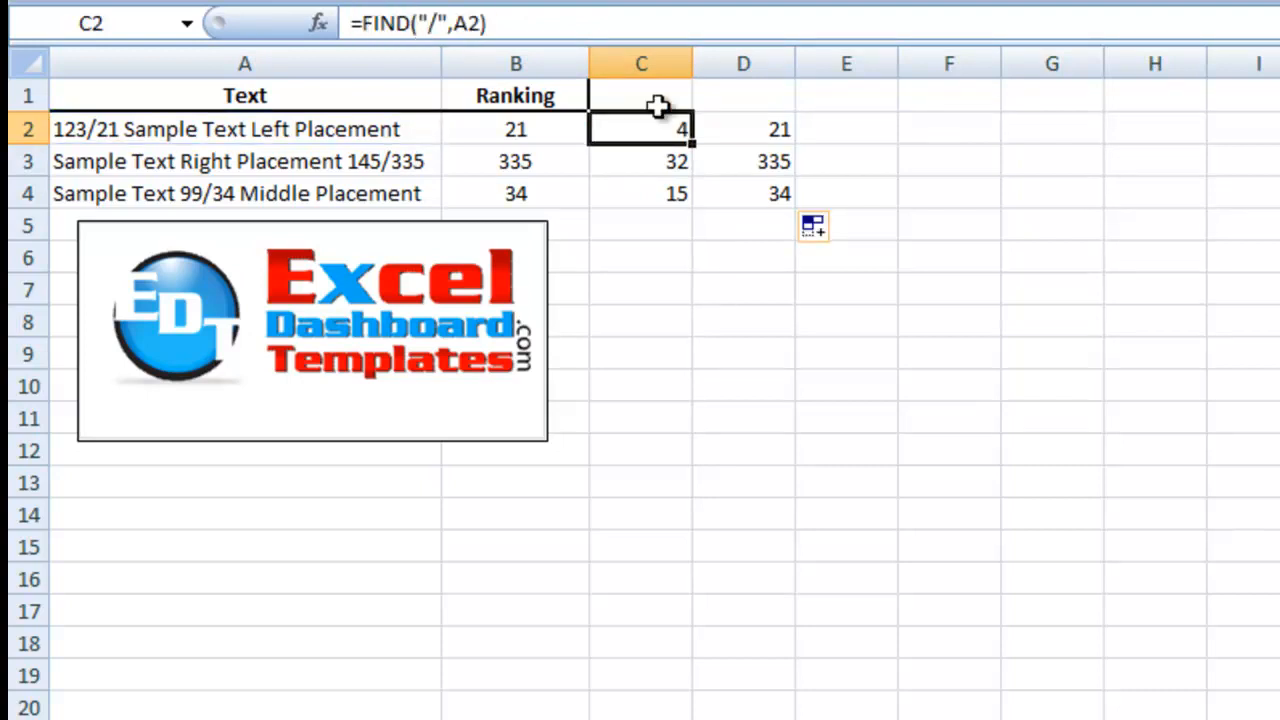
Step: Replace the C2 reference in the D2 formula with the copied FIND("/",A2) expression, and copy the combined formula down to D4
left_click(733, 127)
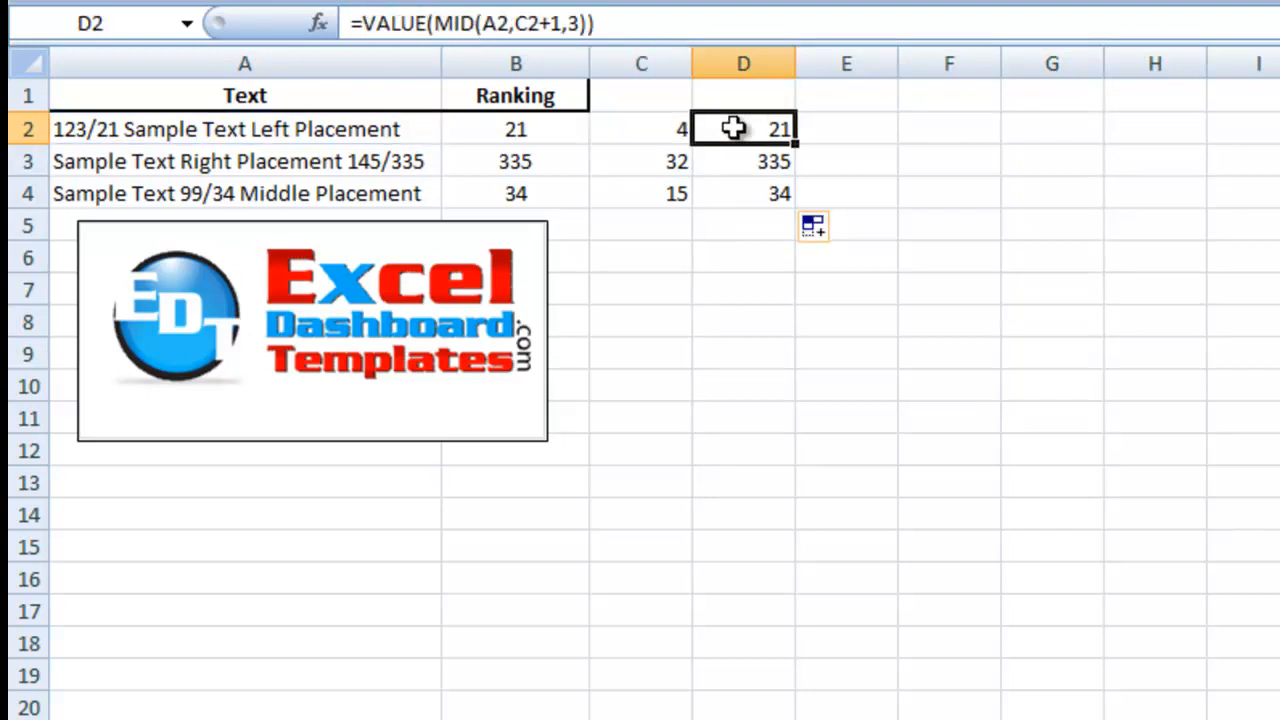
left_click(529, 23)
key("BackSpace")
key("Delete")
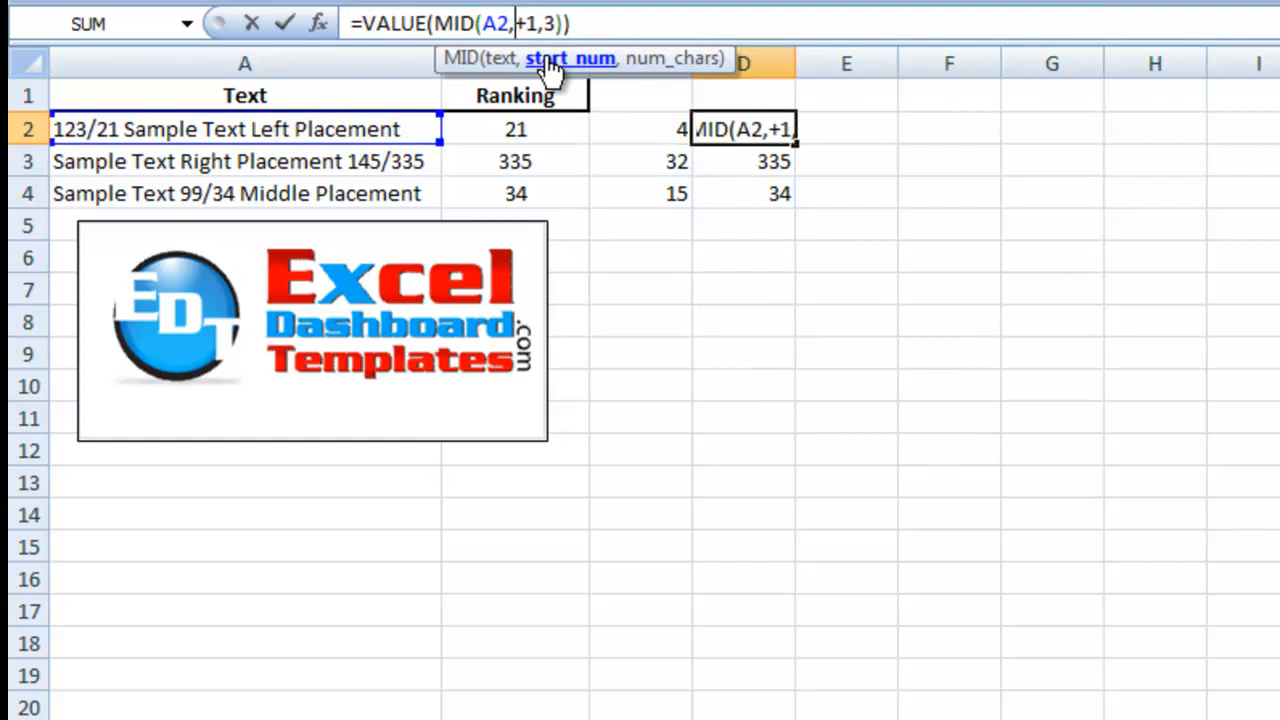
key("ctrl+v")
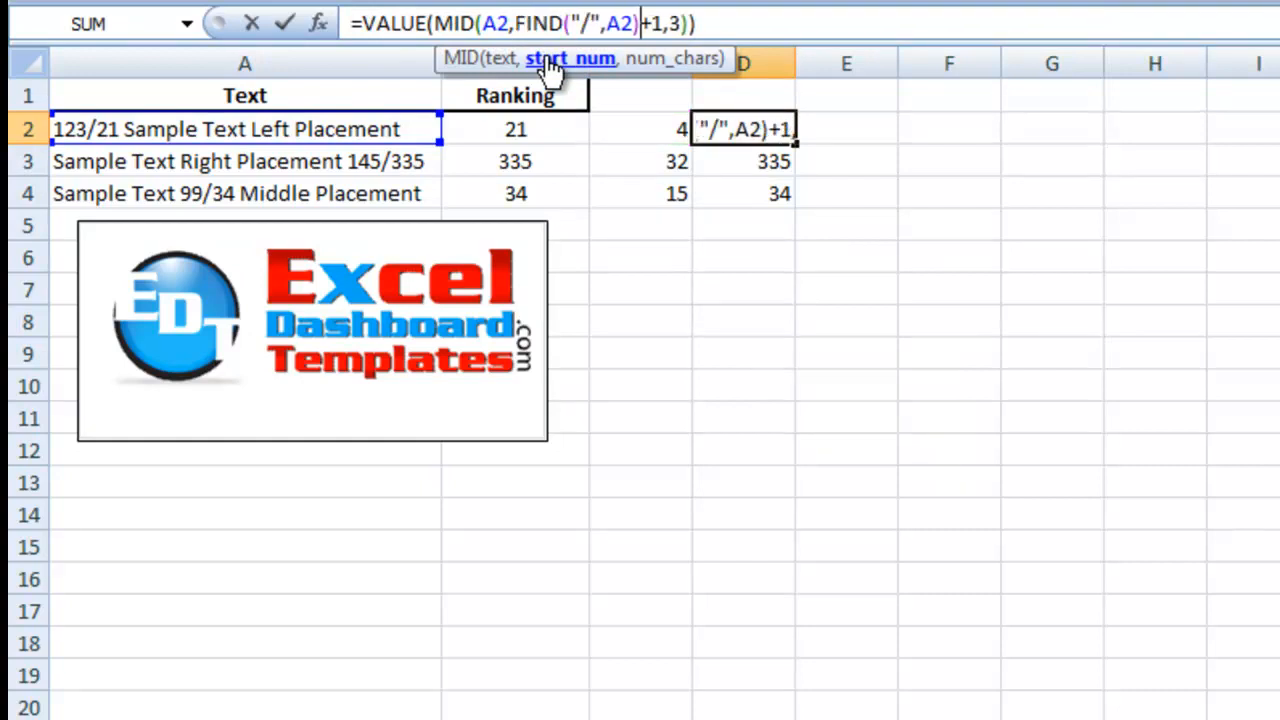
key("Return")
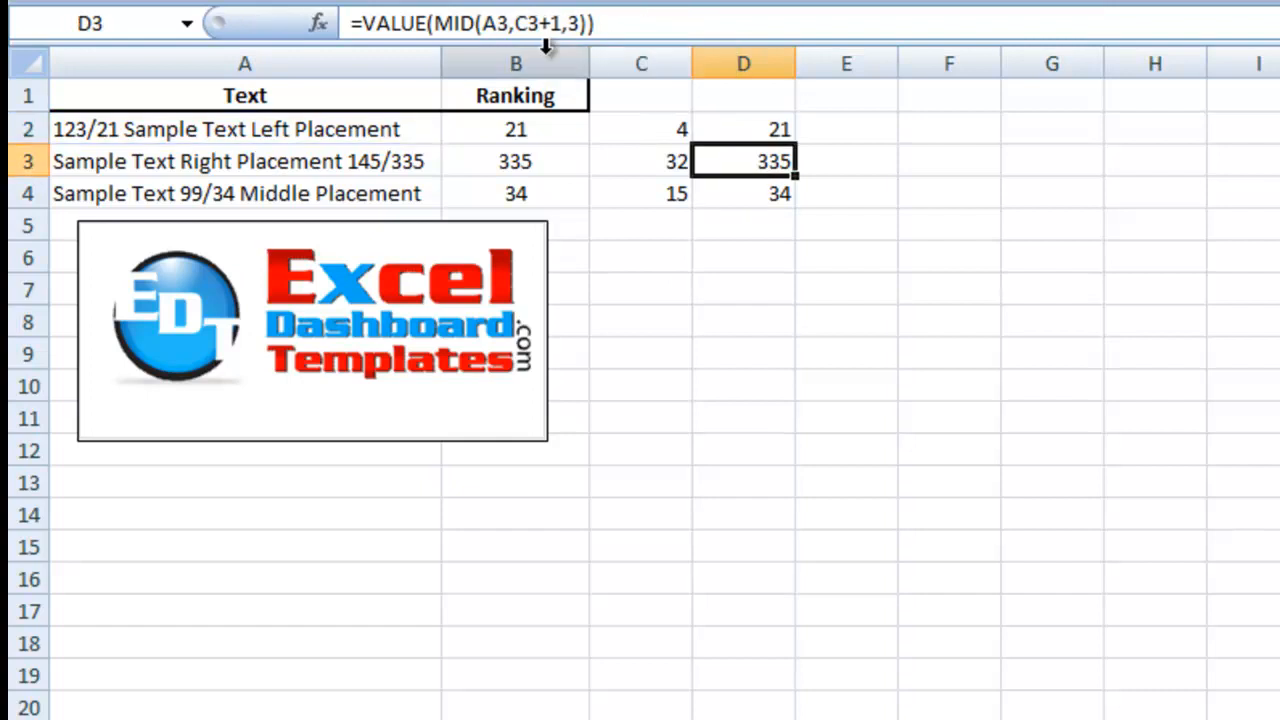
left_click(737, 134)
double_click(798, 145)
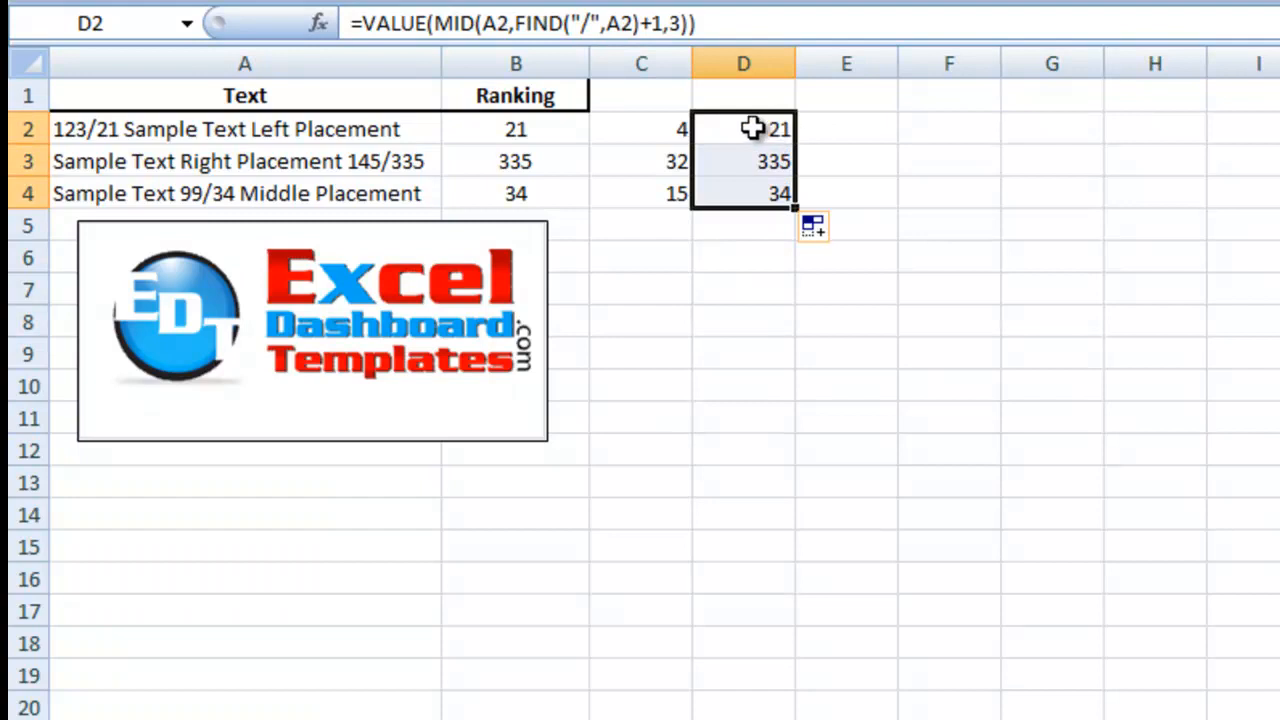
left_click_drag(752, 128, 748, 193)
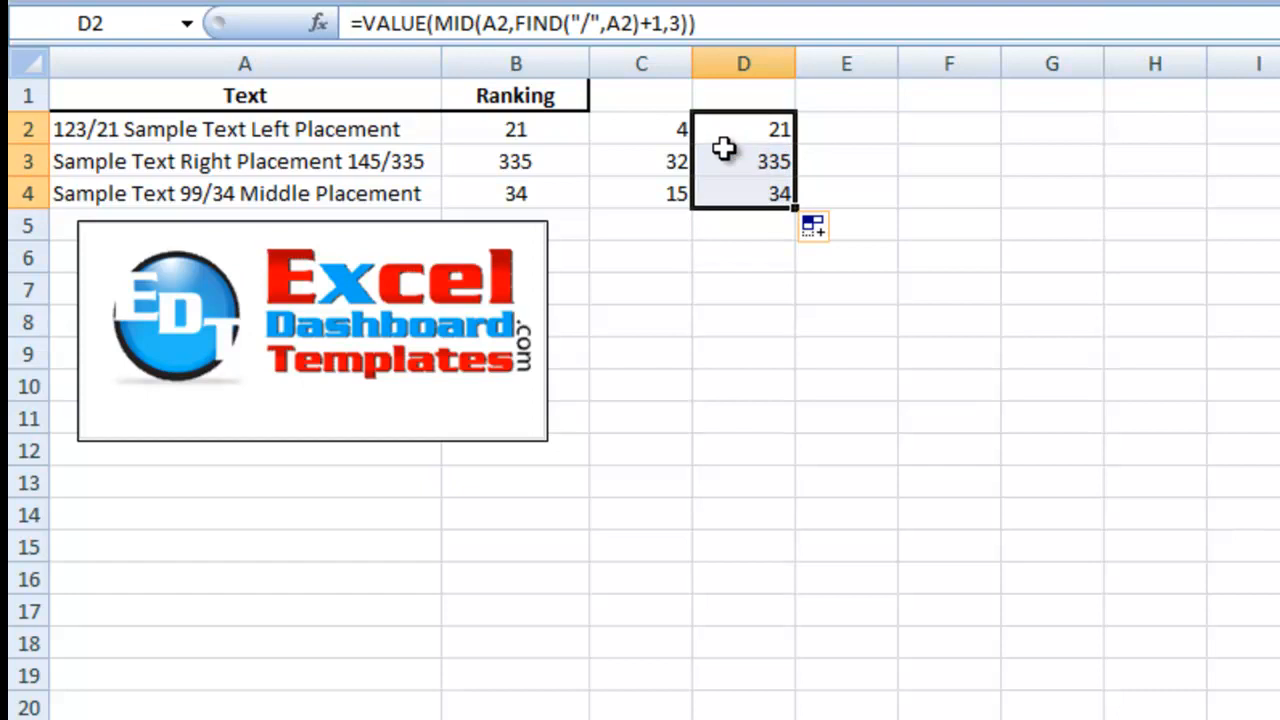
Step: Clear the helper slash positions in C2:C4 and delete the whole column C
left_click_drag(666, 134, 657, 191)
key("Delete")
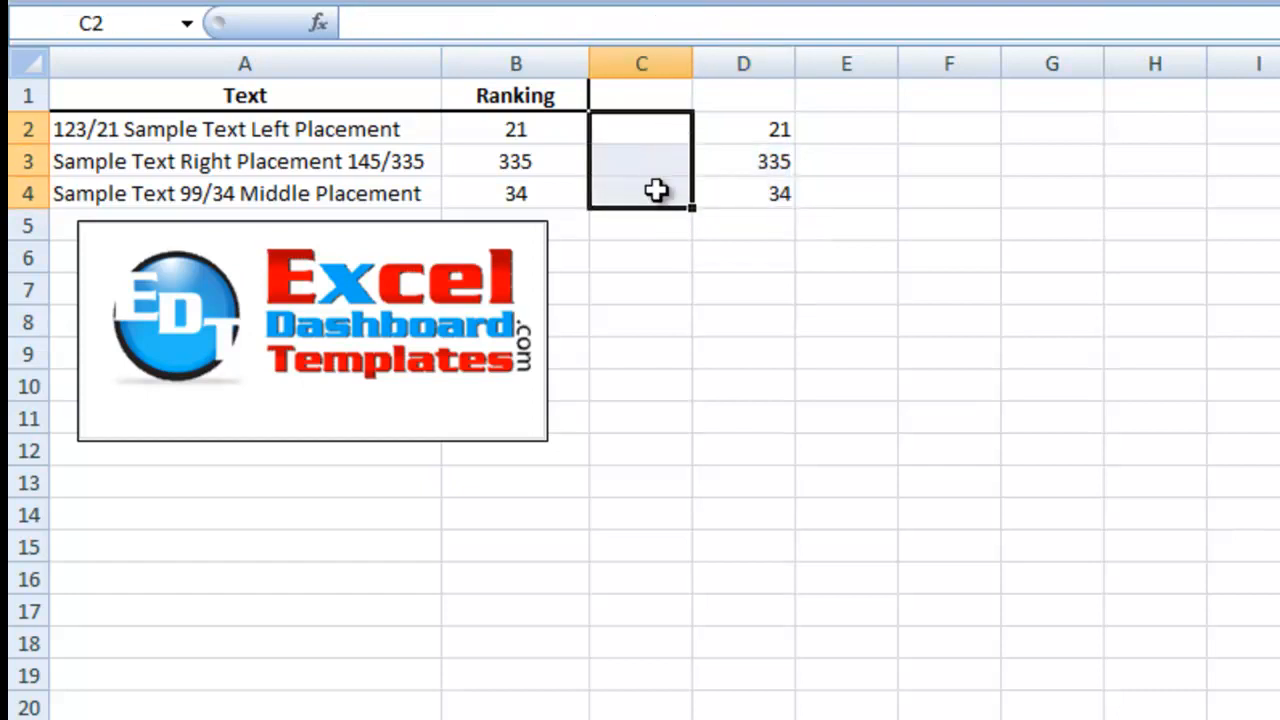
right_click(643, 66)
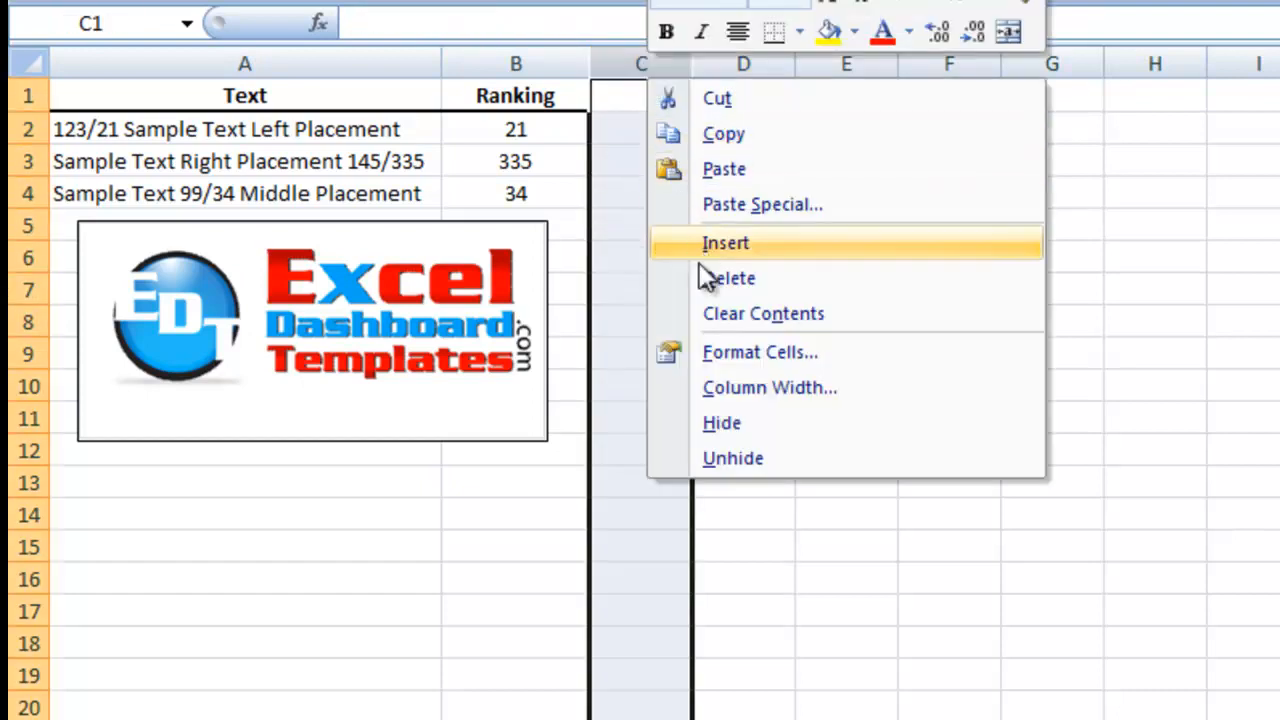
left_click(700, 277)
Step: Check the combined formula and its results in C2:C4 against the source texts in A2:A4
left_click(636, 163)
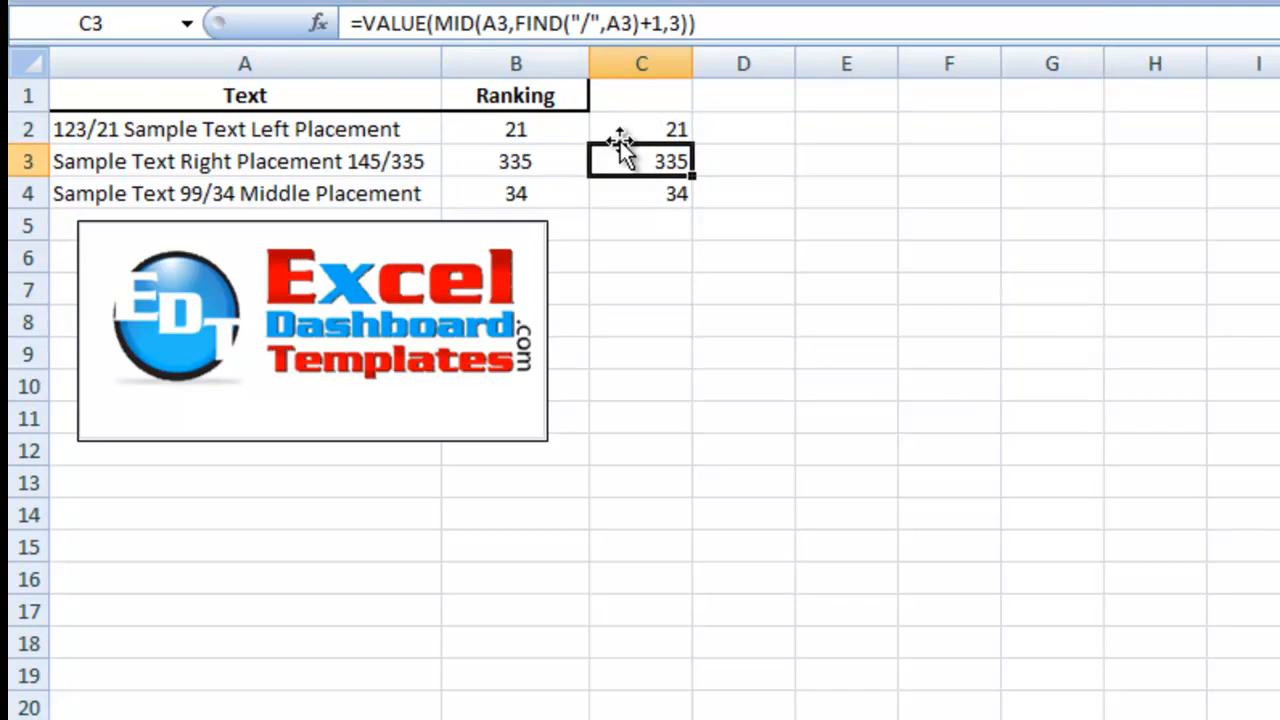
left_click_drag(378, 126, 383, 193)
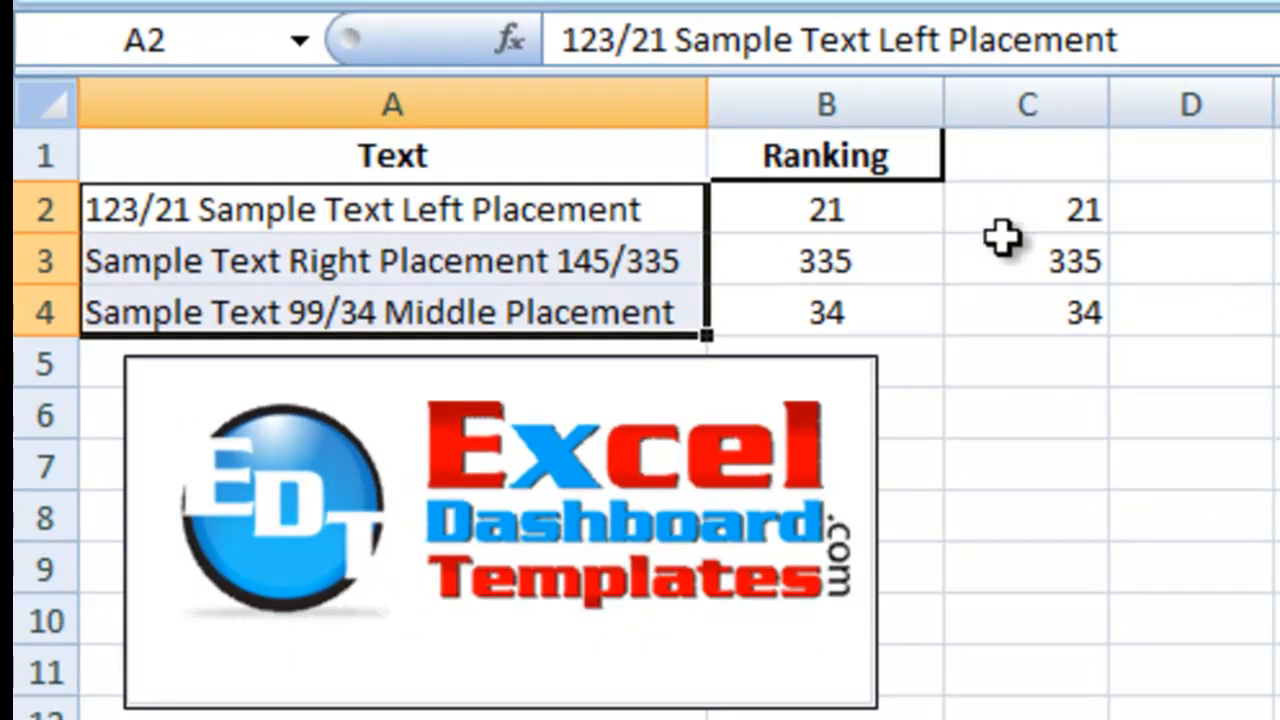
left_click_drag(1046, 206, 1035, 312)
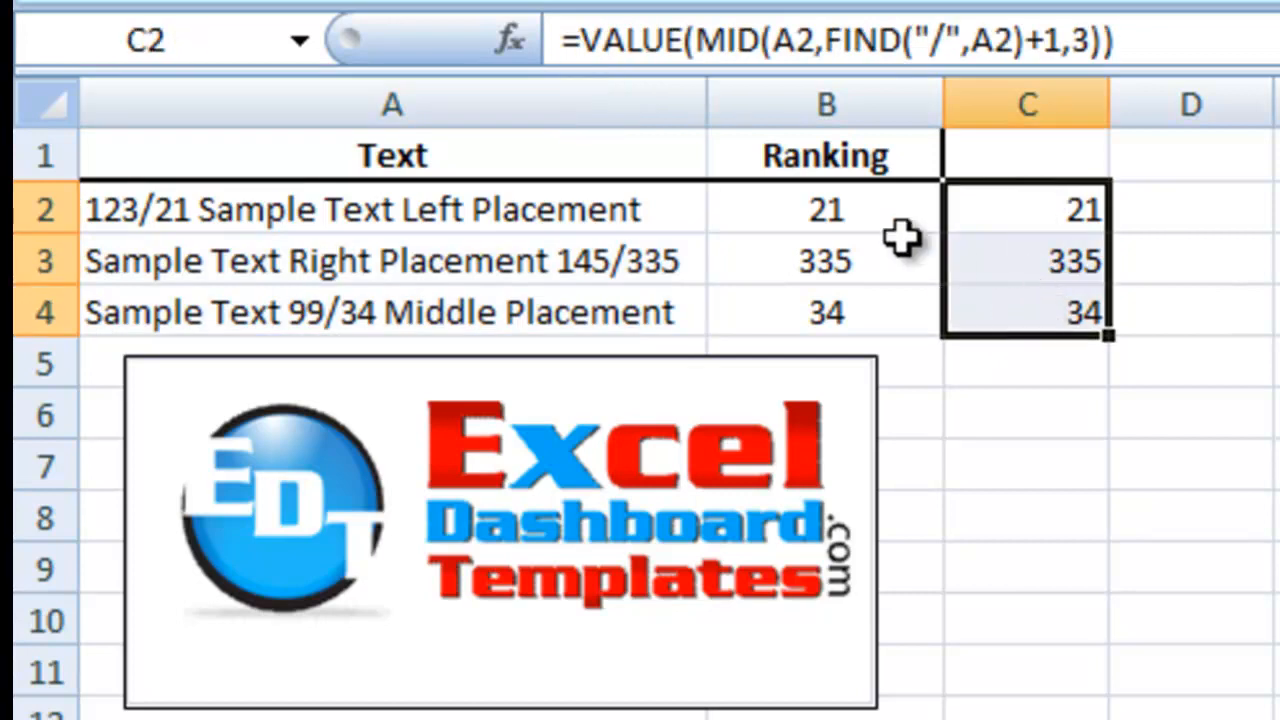
left_click(594, 207)
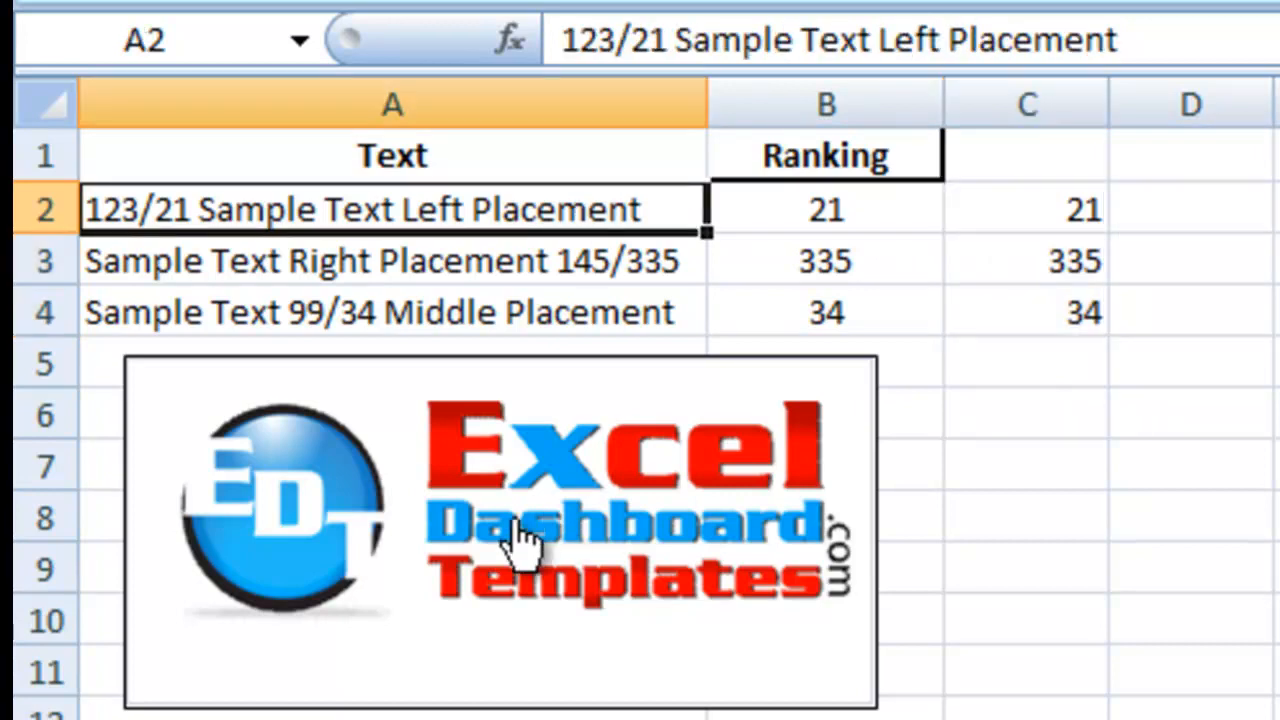